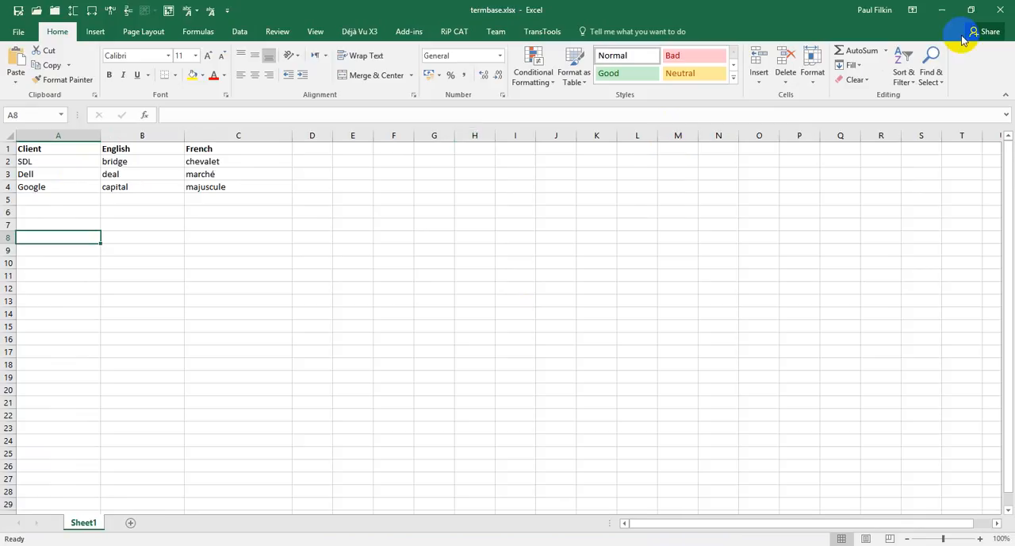
# Close the termbase workbook and display the MTConvert folder's contents in the opposite file pane in Total Commander.
pyautogui.click(1000, 12)
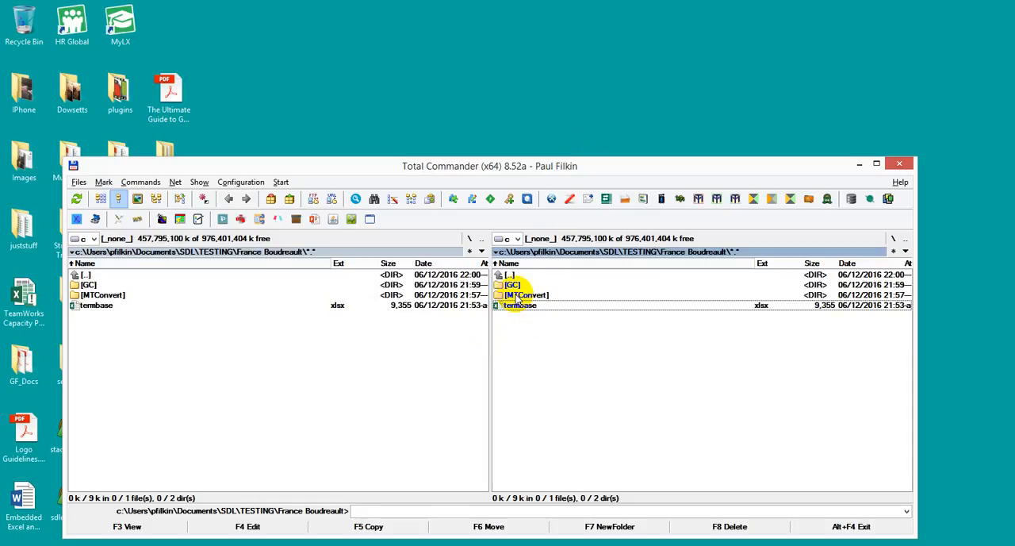
pyautogui.click(515, 297)
pyautogui.hotkey('ctrl', 'Left')
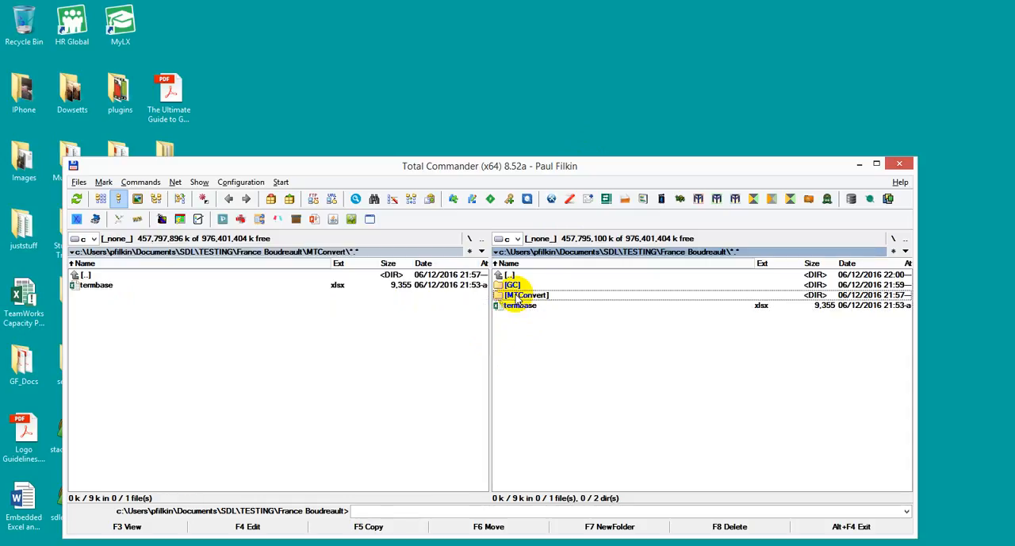
pyautogui.click(97, 286)
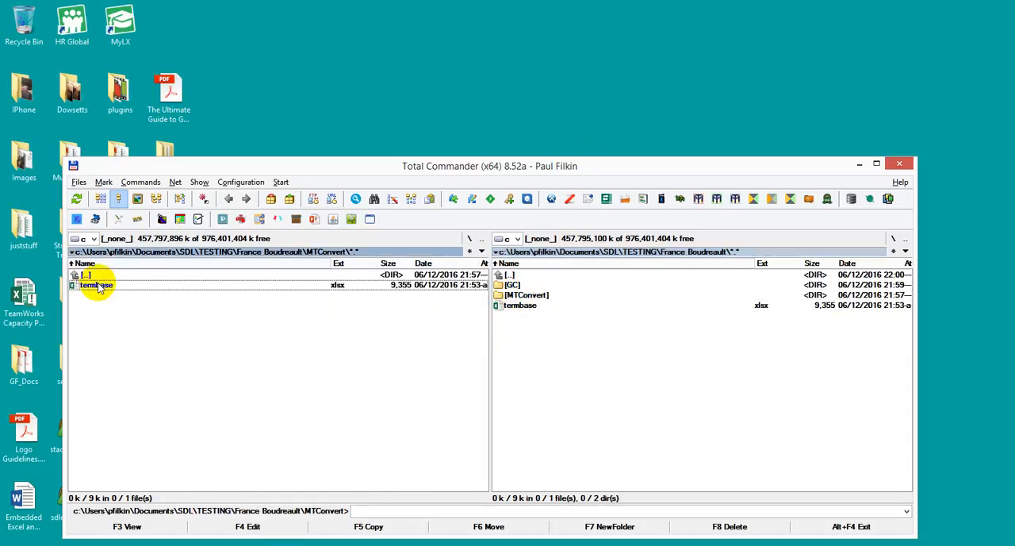
# Search the computer for "convert" and launch SDL MultiTerm Convert.
pyautogui.press('super+s')
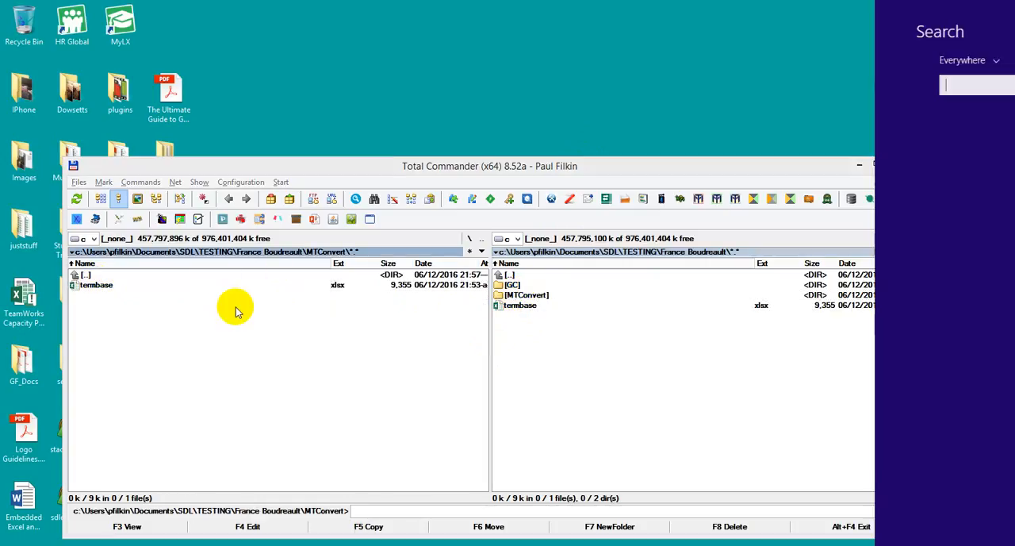
pyautogui.write('convert')
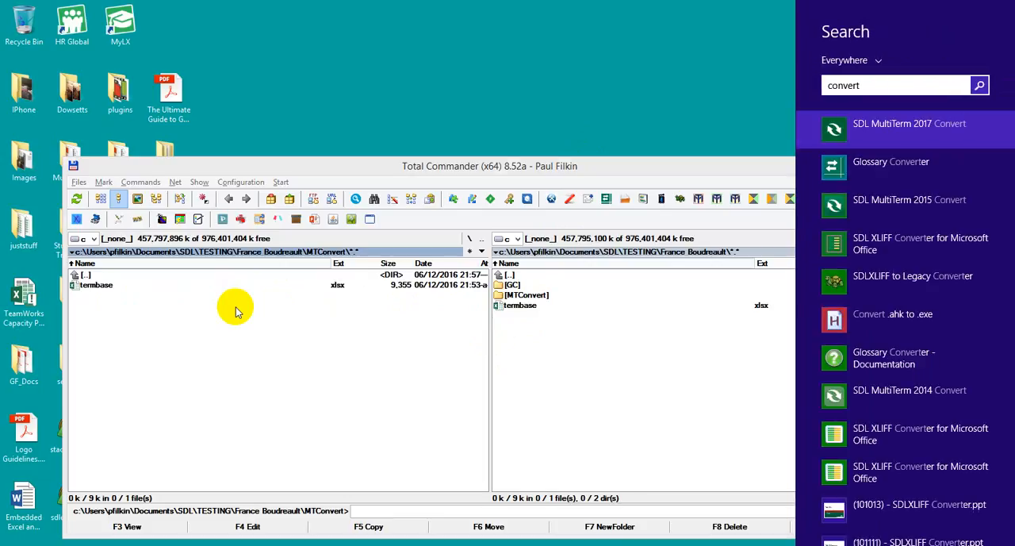
pyautogui.press('Return')
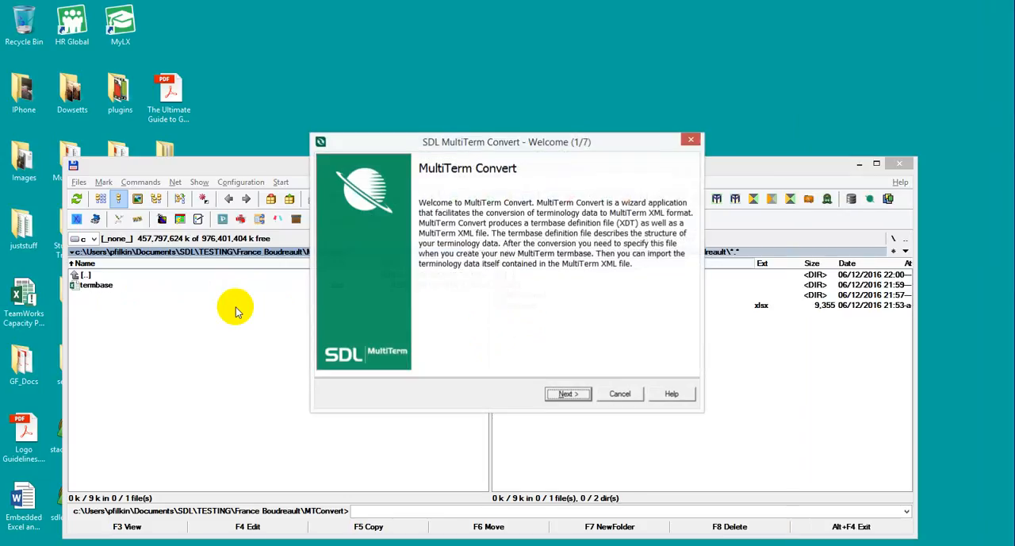
# Start a new conversion session and choose Microsoft Excel format as the conversion option.
pyautogui.click(610, 454)
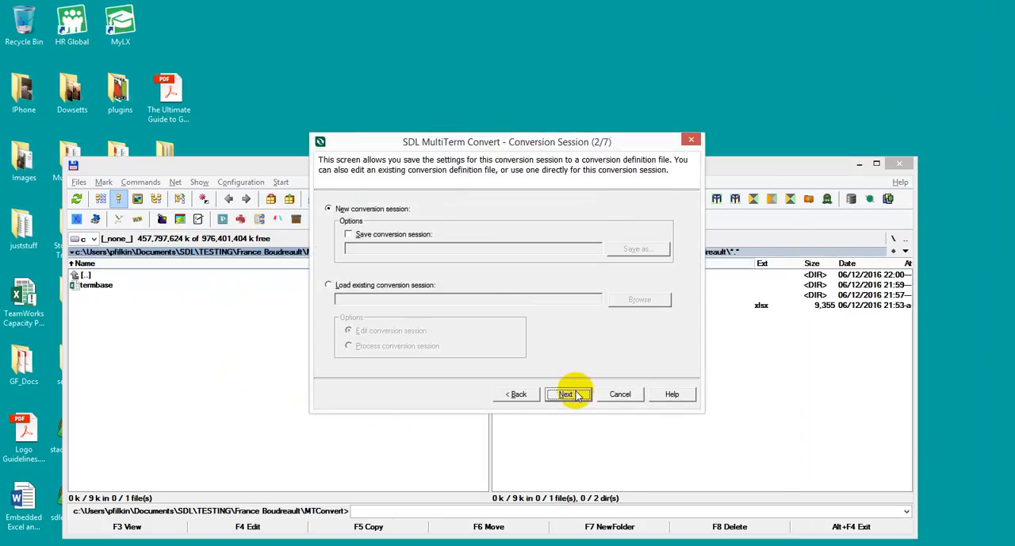
pyautogui.click(577, 396)
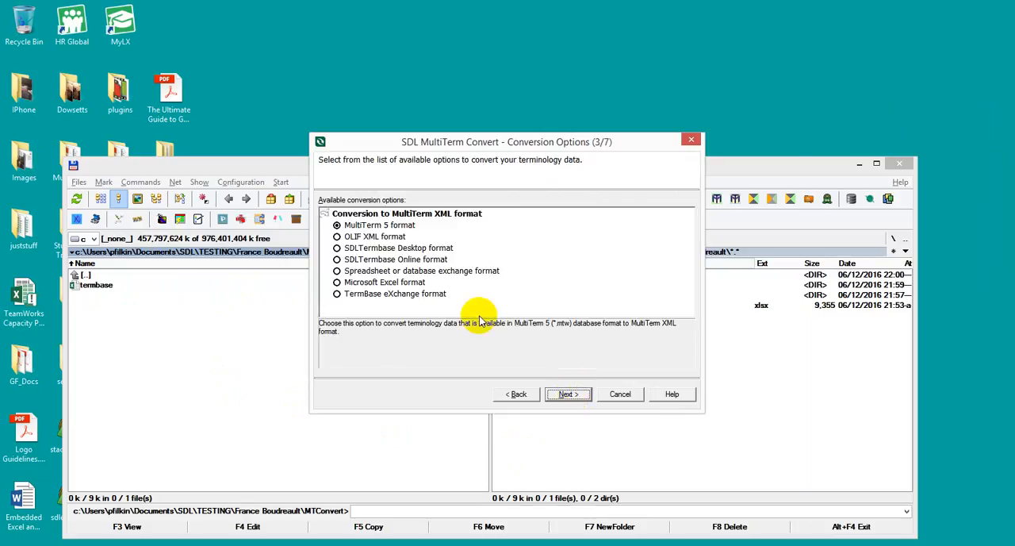
pyautogui.click(401, 283)
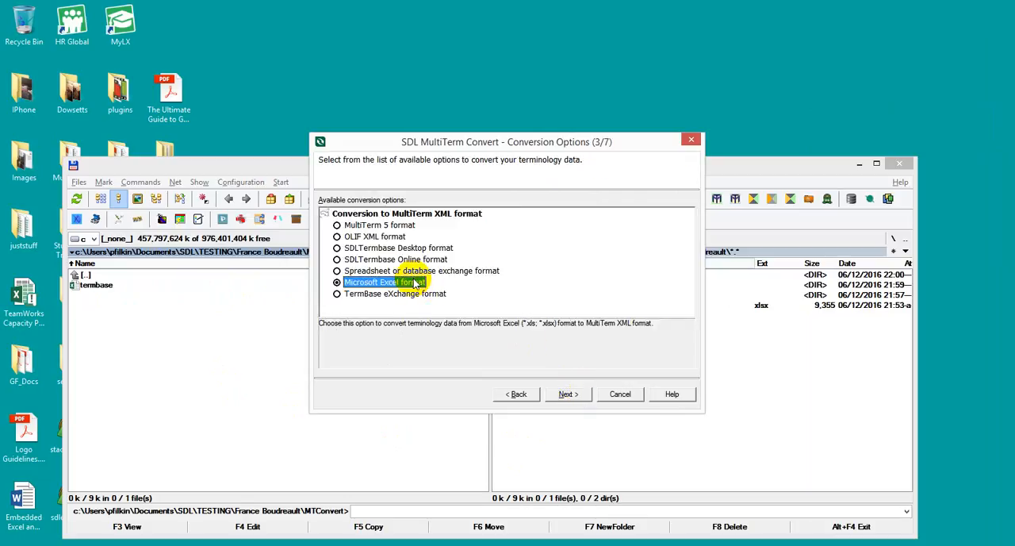
pyautogui.click(581, 396)
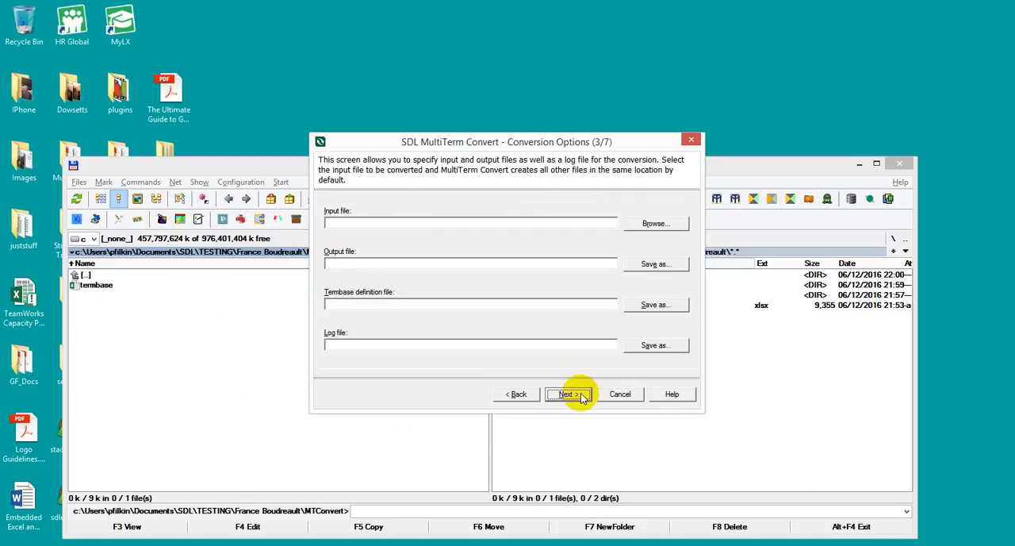
# Select termbase.xlsx in the MTConvert folder as the input file, accepting the default output, definition and log files.
pyautogui.click(651, 225)
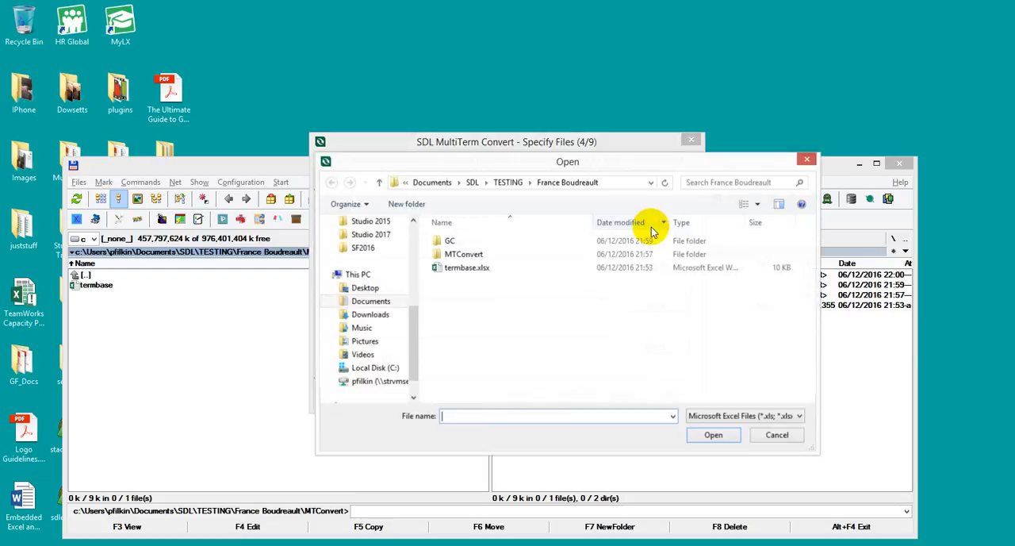
pyautogui.doubleClick(521, 271)
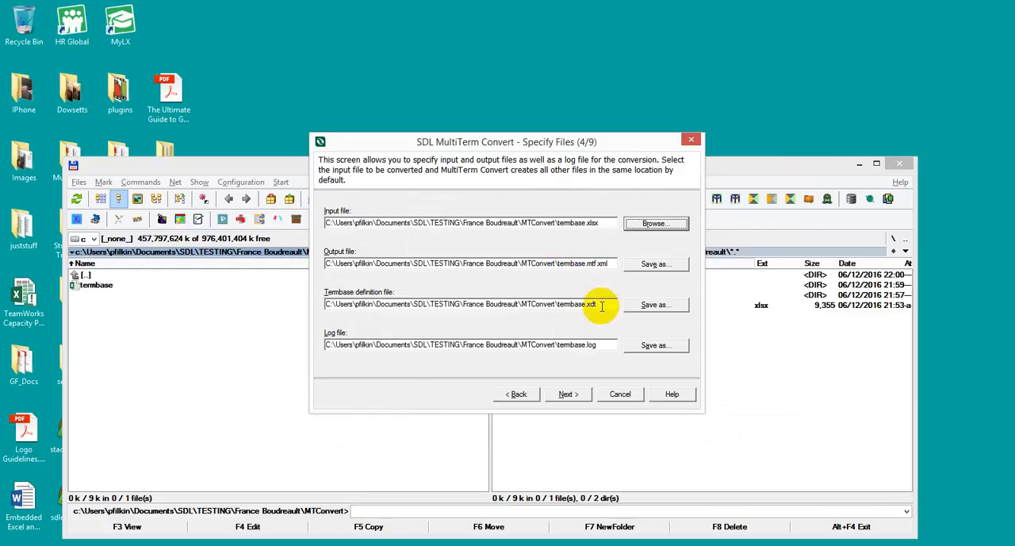
pyautogui.click(568, 395)
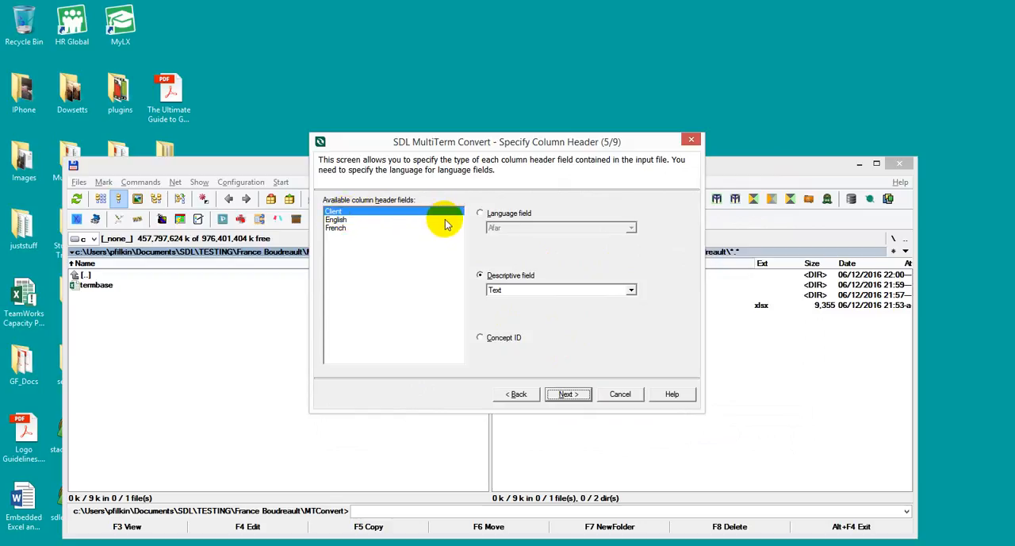
# Define the Client column as a descriptive field of type Text.
pyautogui.click(487, 278)
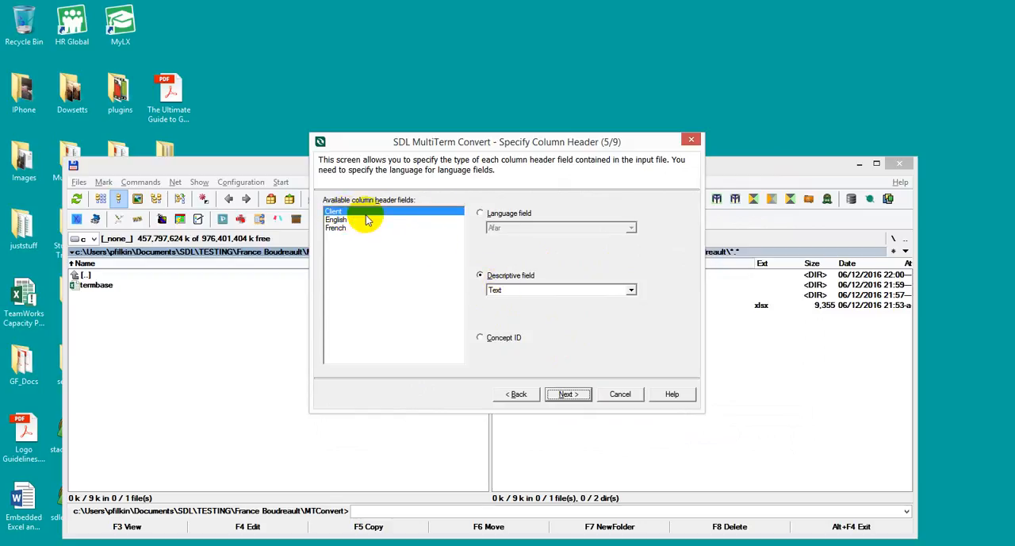
pyautogui.click(631, 290)
pyautogui.click(632, 289)
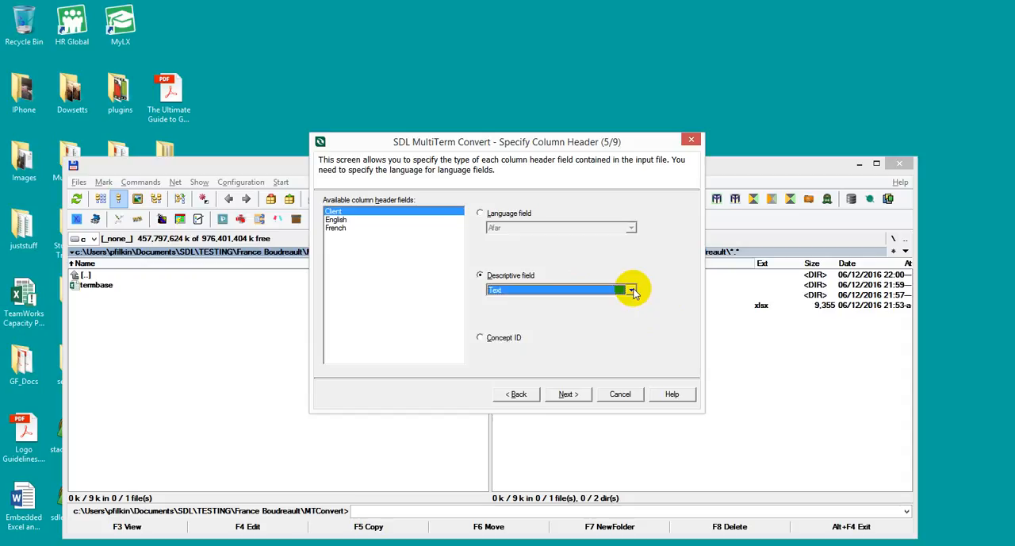
# Define the English column as a language field with the language English.
pyautogui.click(337, 220)
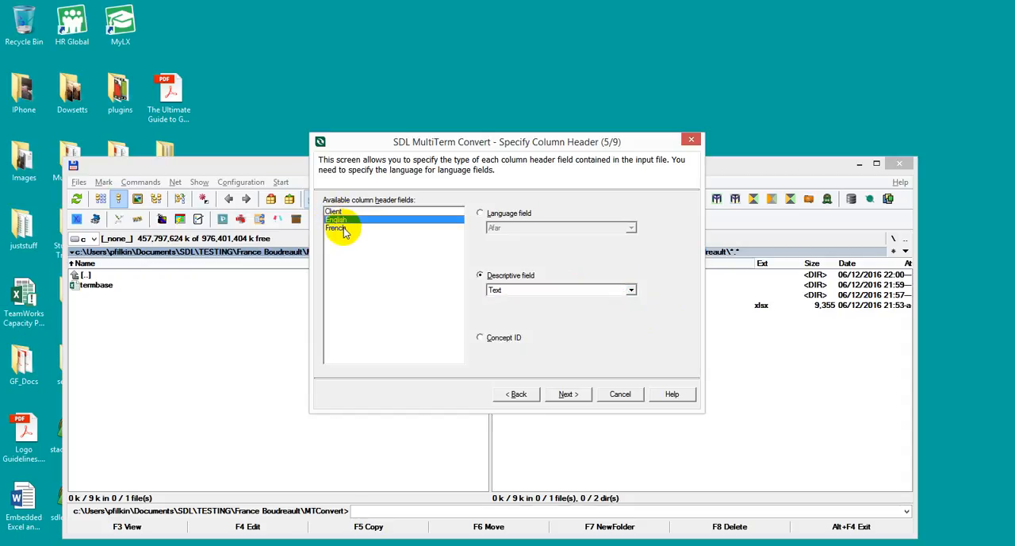
pyautogui.click(480, 212)
pyautogui.click(522, 229)
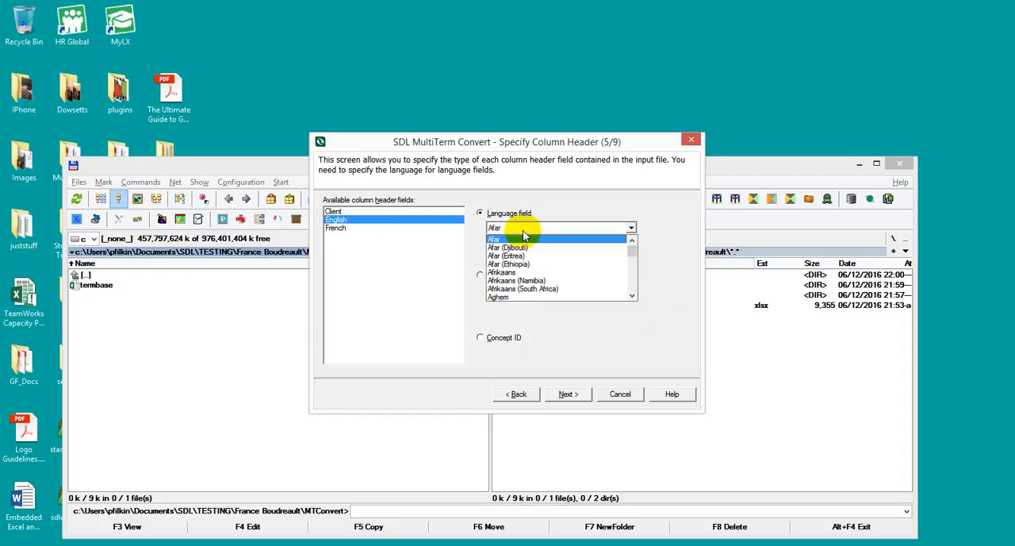
pyautogui.press('n')
pyautogui.press('e')
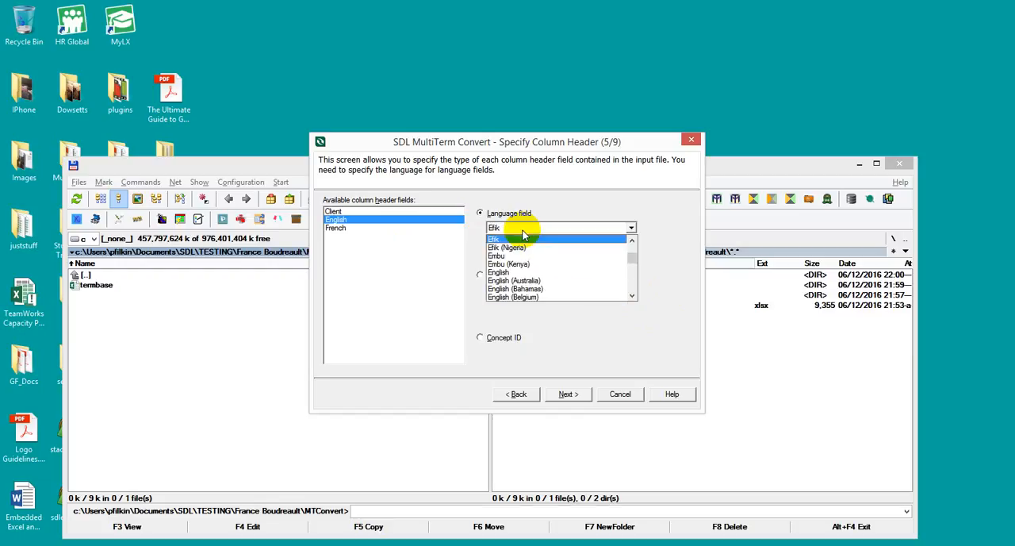
pyautogui.click(517, 272)
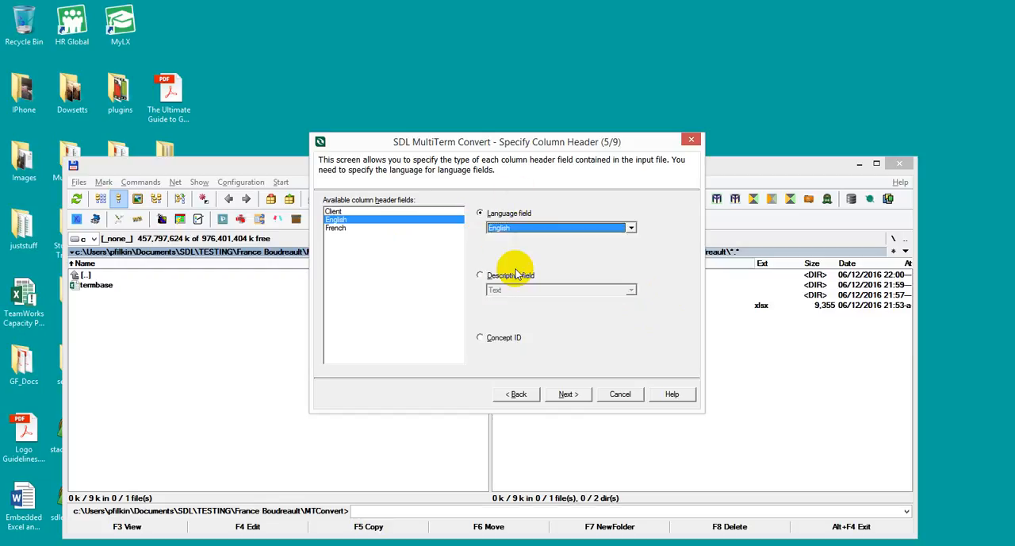
# Define the French column as a language field with the language French and continue to the entry structure.
pyautogui.click(342, 230)
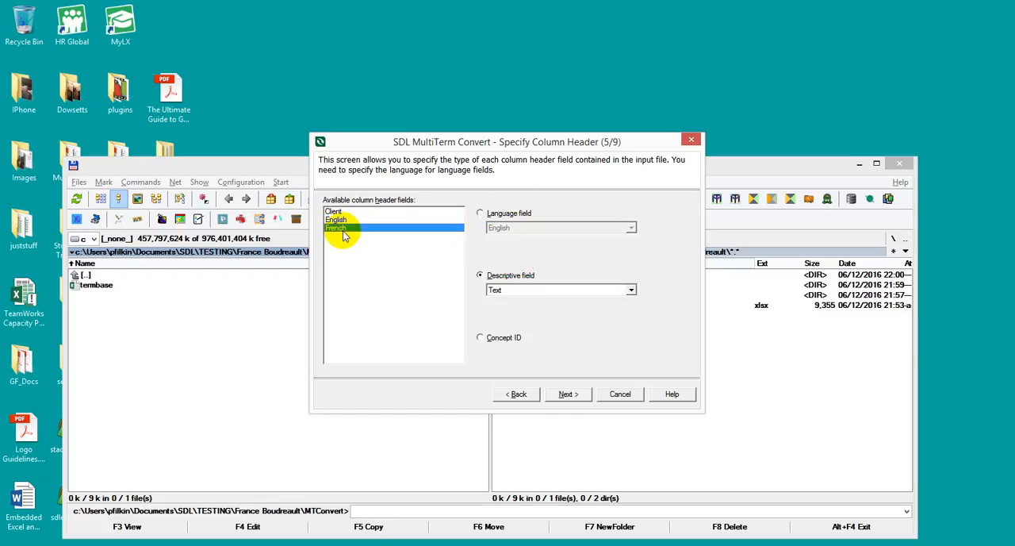
pyautogui.click(481, 213)
pyautogui.click(508, 228)
pyautogui.press('f')
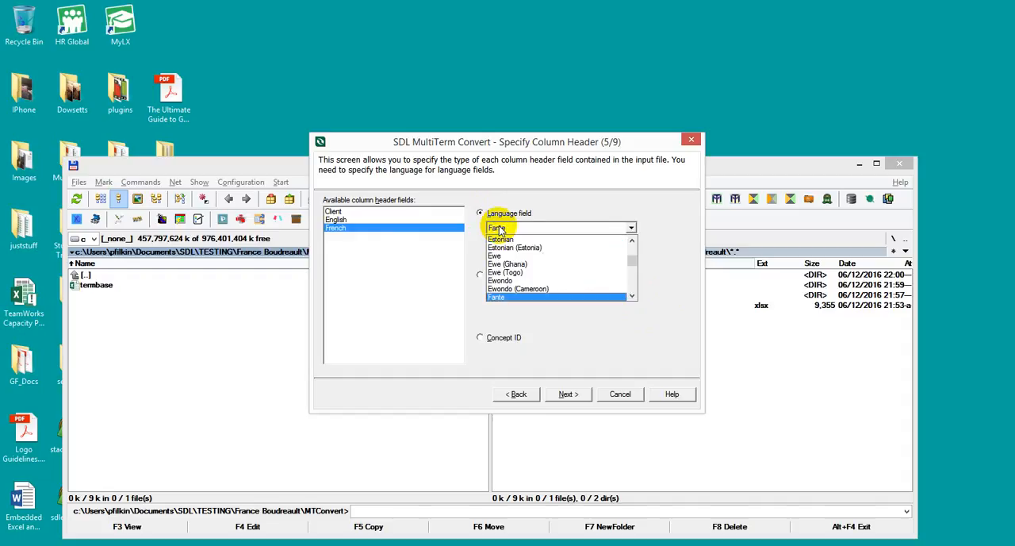
pyautogui.scroll(-6, 511, 249)
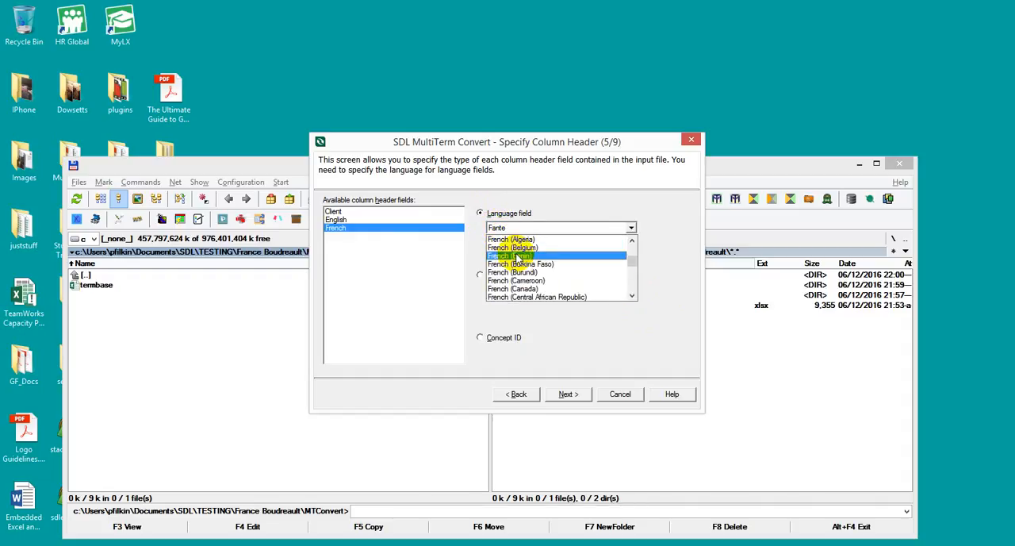
pyautogui.scroll(1, 518, 257)
pyautogui.click(518, 257)
pyautogui.click(577, 397)
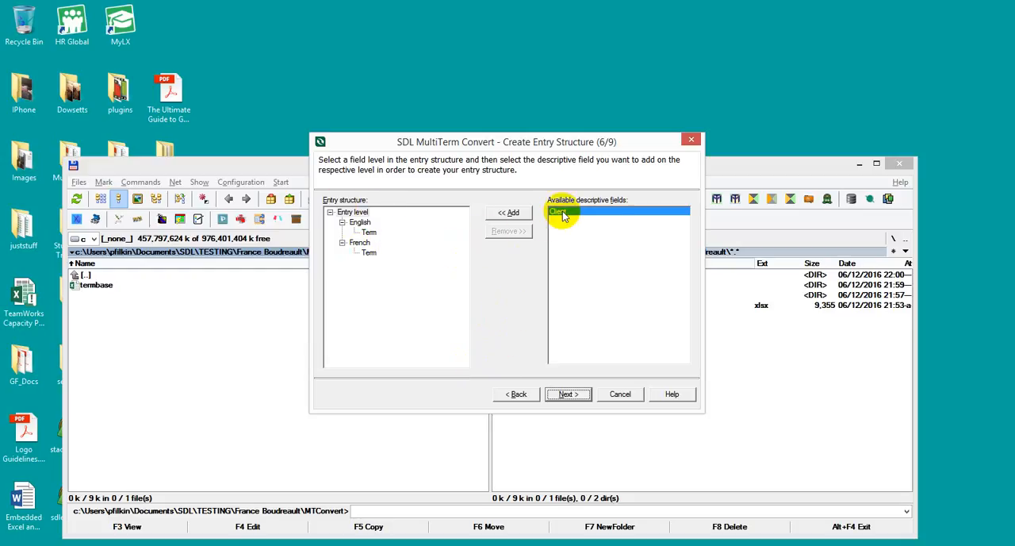
# Add the Client descriptive field at entry level in the entry structure and continue to the conversion summary.
pyautogui.click(354, 213)
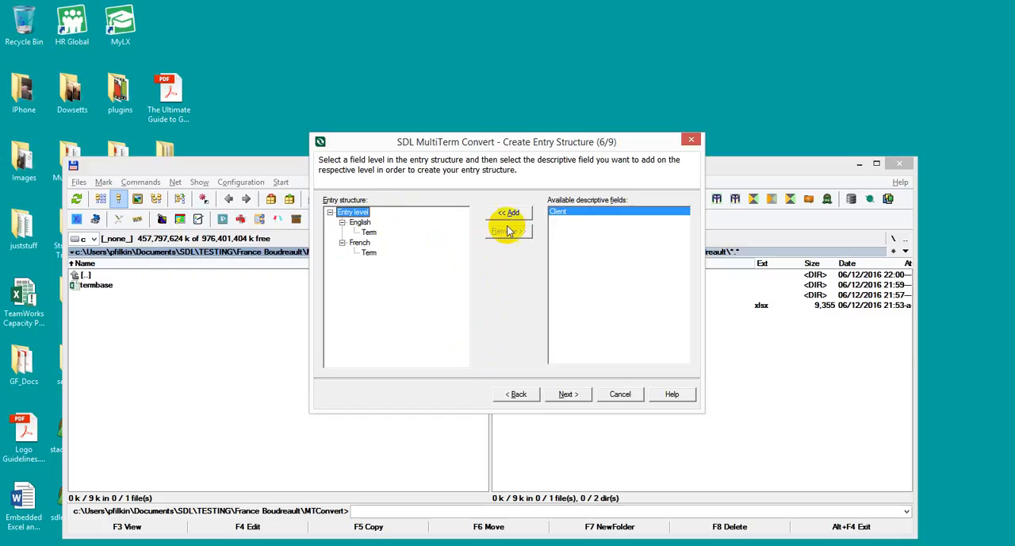
pyautogui.click(513, 214)
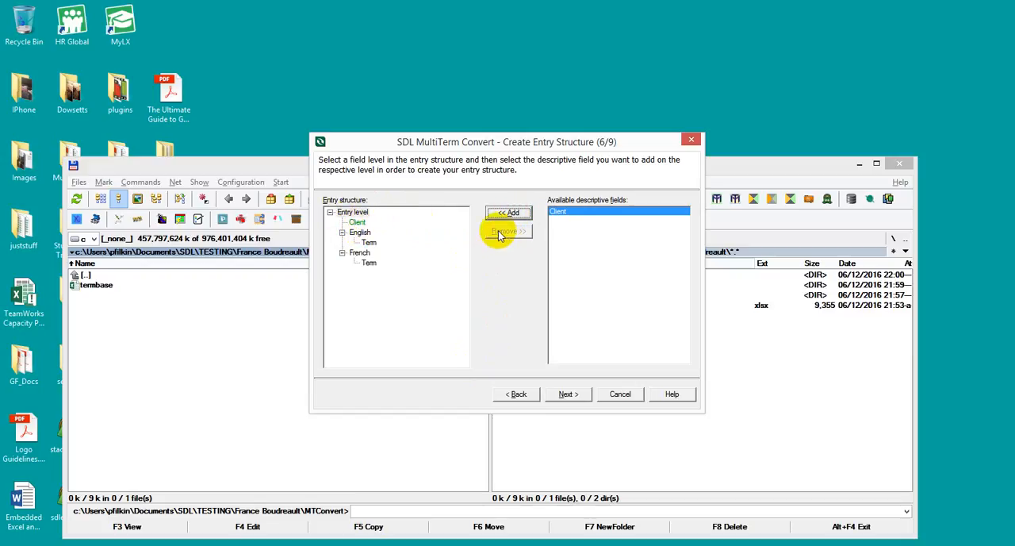
pyautogui.click(568, 394)
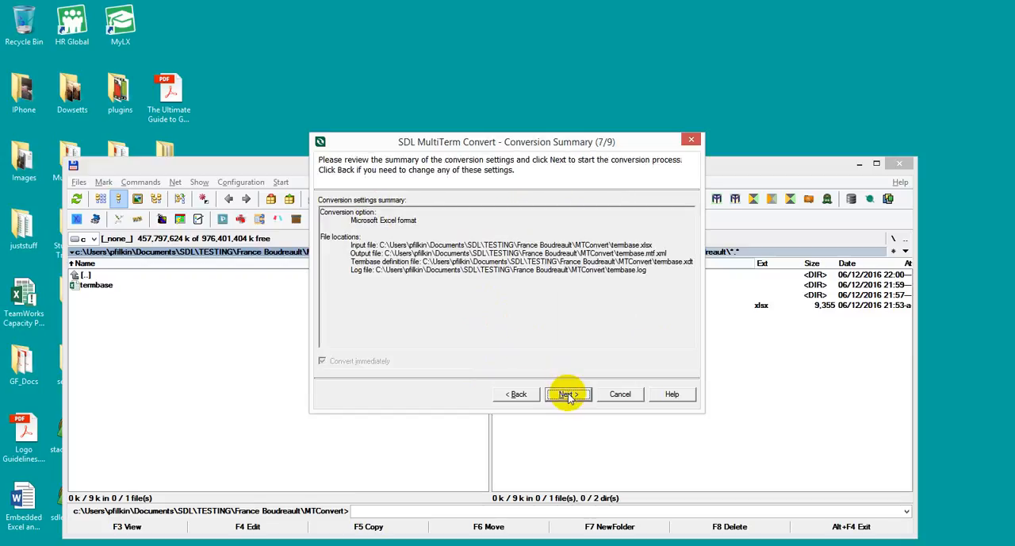
# Run the conversion of the terminology data and finish the conversion wizard.
pyautogui.click(568, 394)
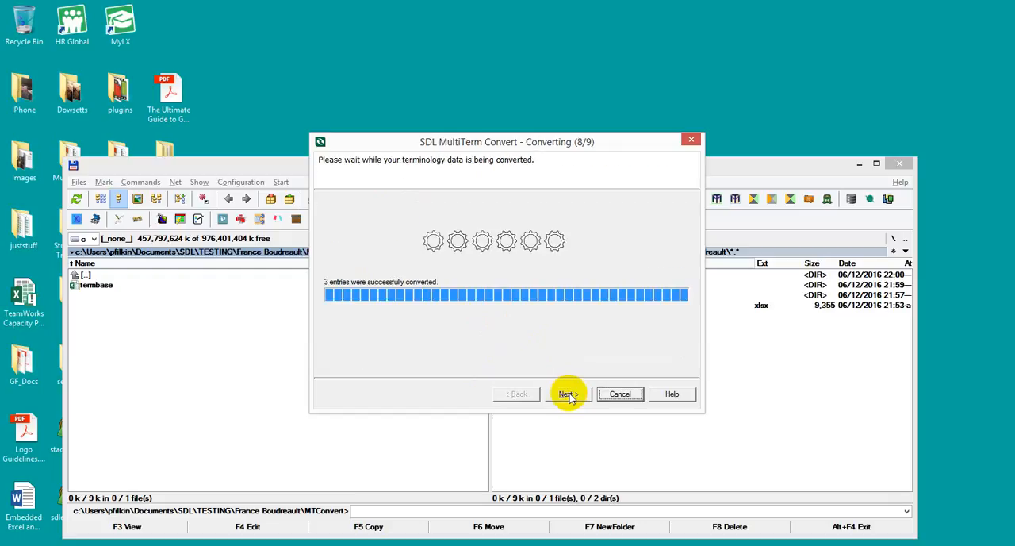
pyautogui.click(568, 395)
pyautogui.click(566, 394)
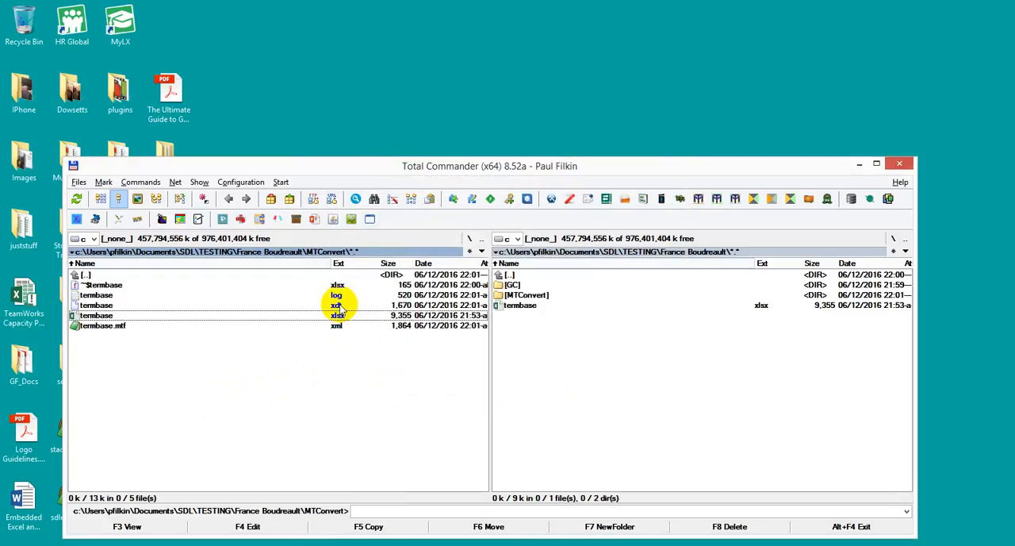
# Search the computer for "multi" and launch SDL MultiTerm 2017 Desktop.
pyautogui.click(374, 252)
pyautogui.press('Escape')
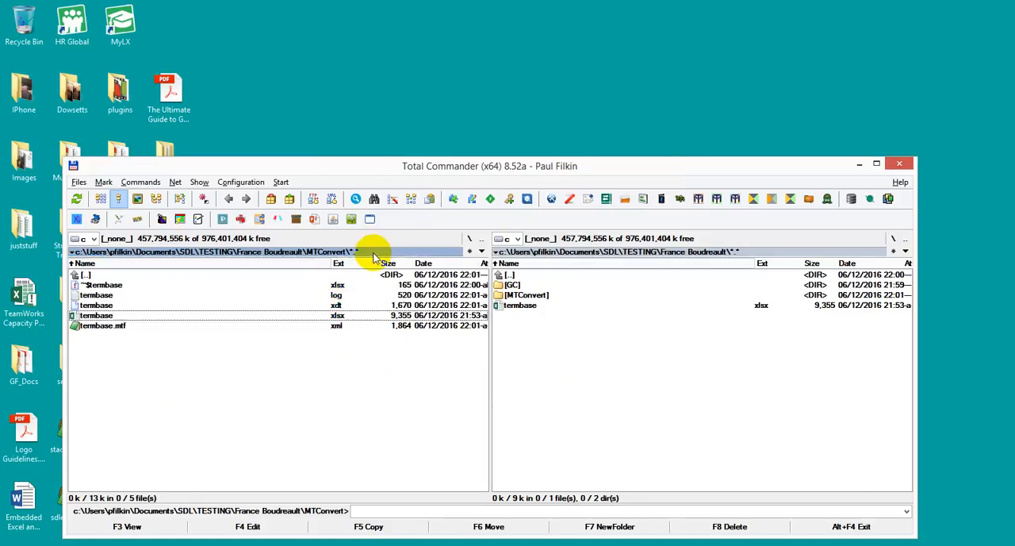
pyautogui.press('super+s')
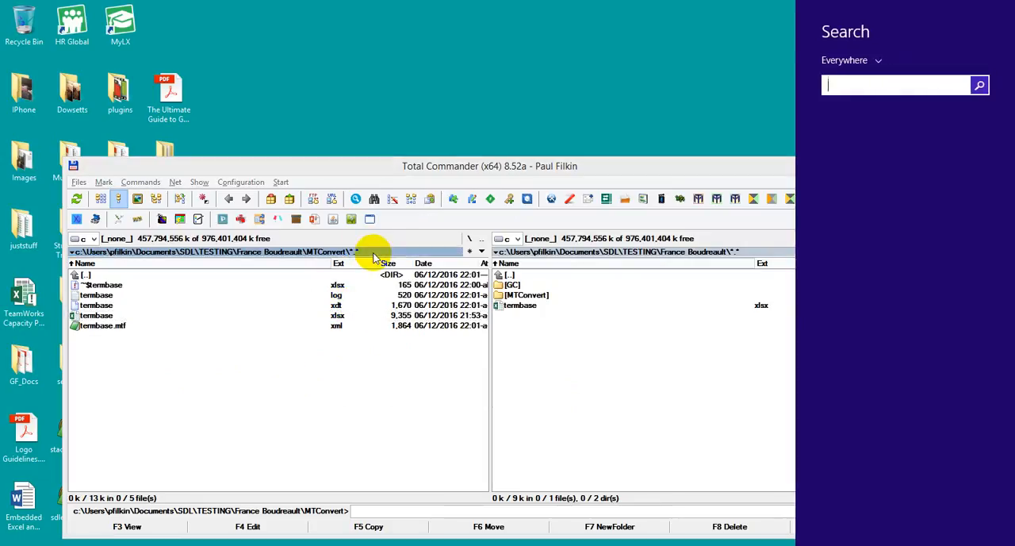
pyautogui.write('multiTerm 2017 Convert')
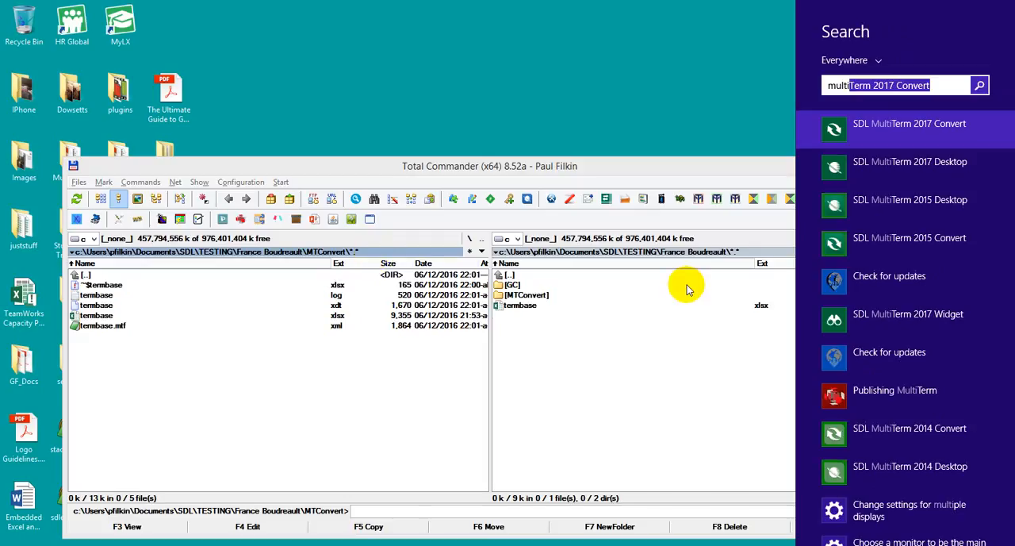
pyautogui.click(841, 161)
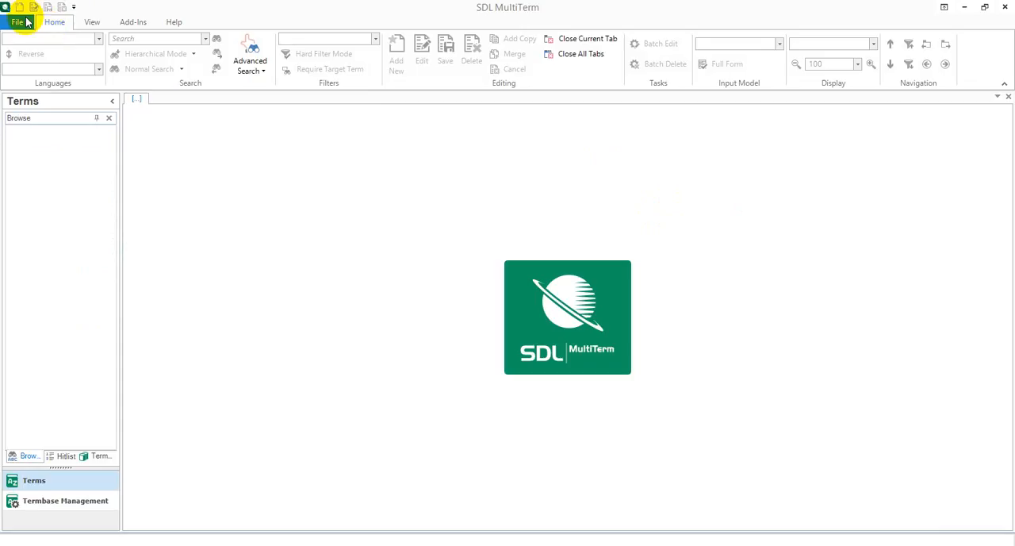
# Create a new termbase and save it as mtconvert in the MTConvert folder.
pyautogui.click(19, 22)
pyautogui.click(213, 57)
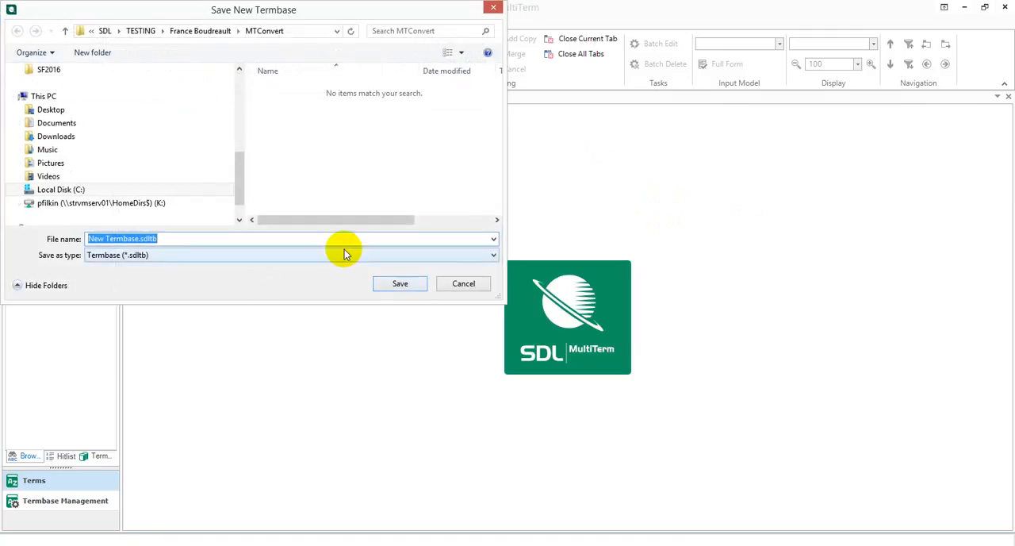
pyautogui.click(208, 37)
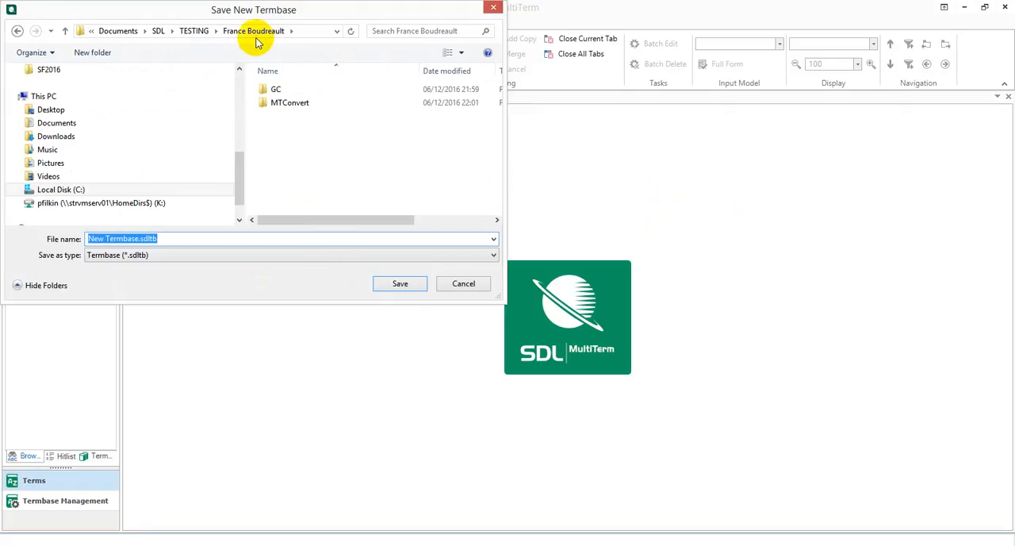
pyautogui.click(288, 104)
pyautogui.doubleClick(288, 104)
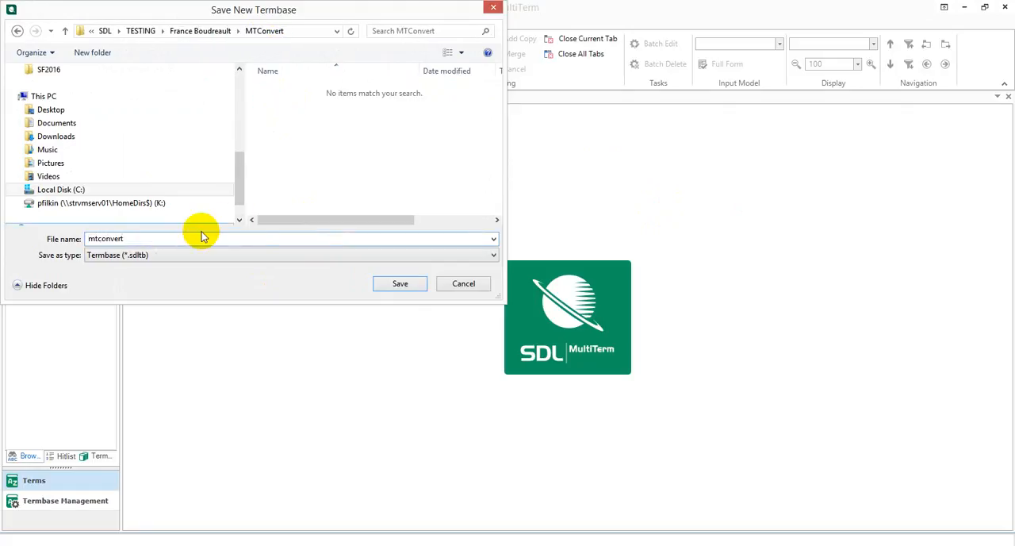
pyautogui.click(406, 286)
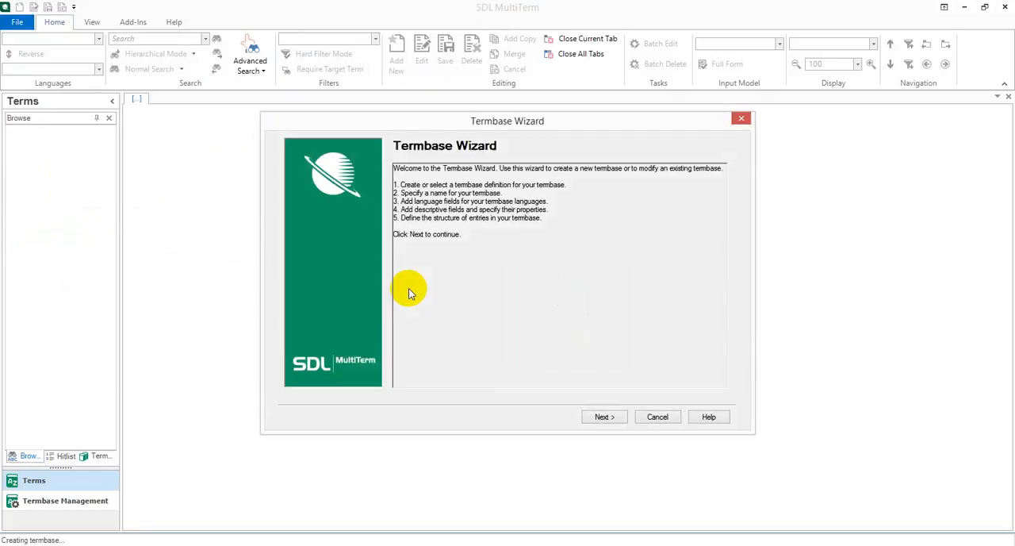
# Load the existing termbase definition file termbase.xdt from the MTConvert folder as the new termbase's definition.
pyautogui.click(604, 418)
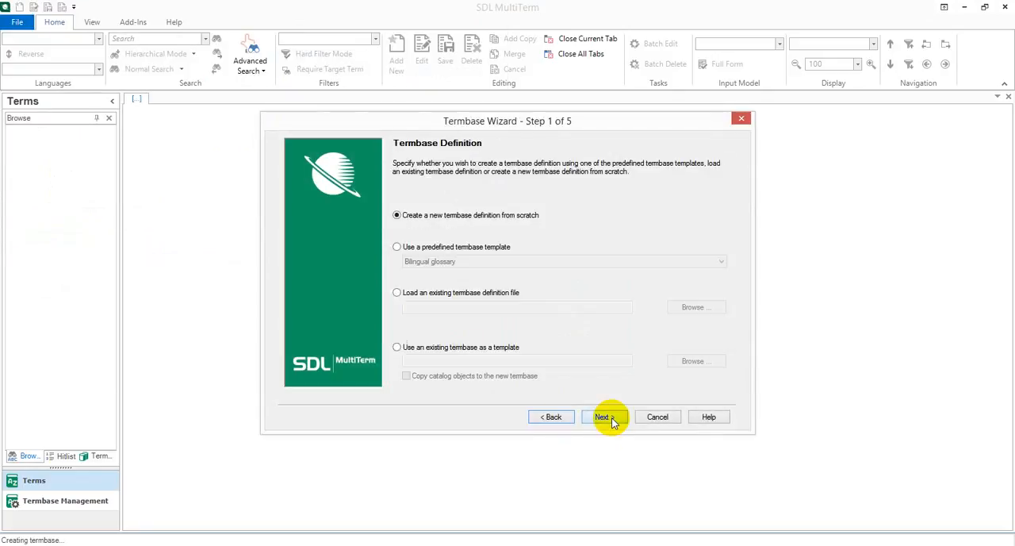
pyautogui.click(397, 293)
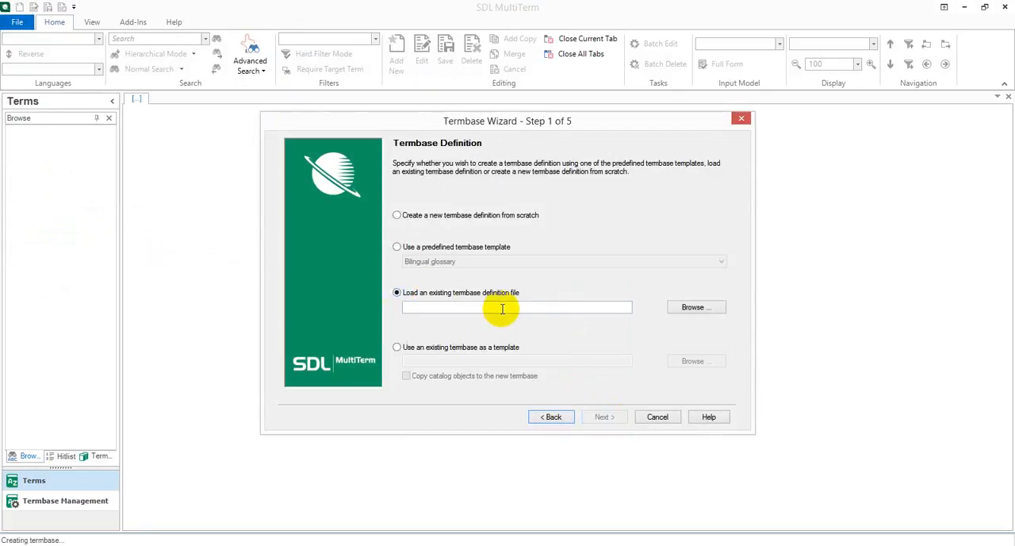
pyautogui.click(696, 308)
pyautogui.click(422, 222)
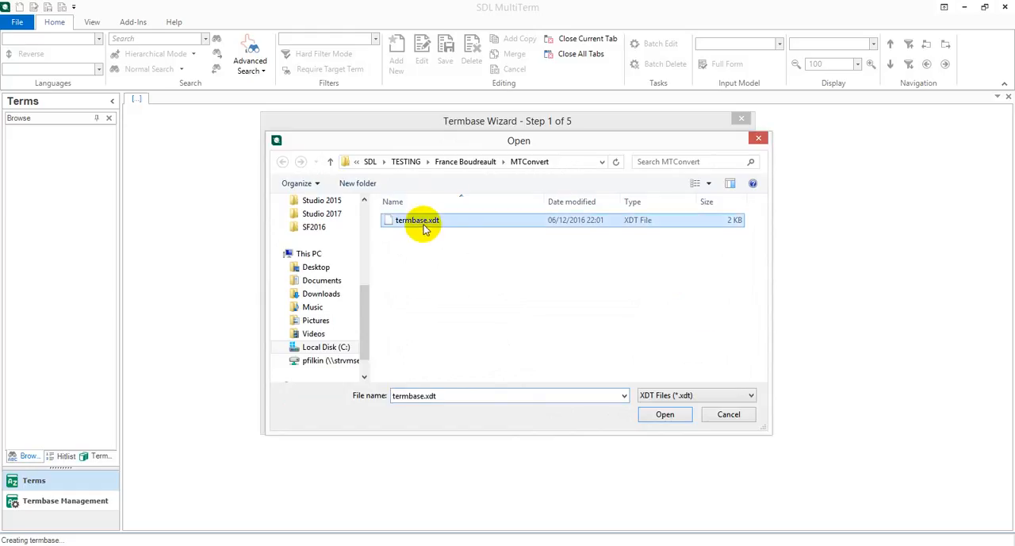
pyautogui.click(649, 414)
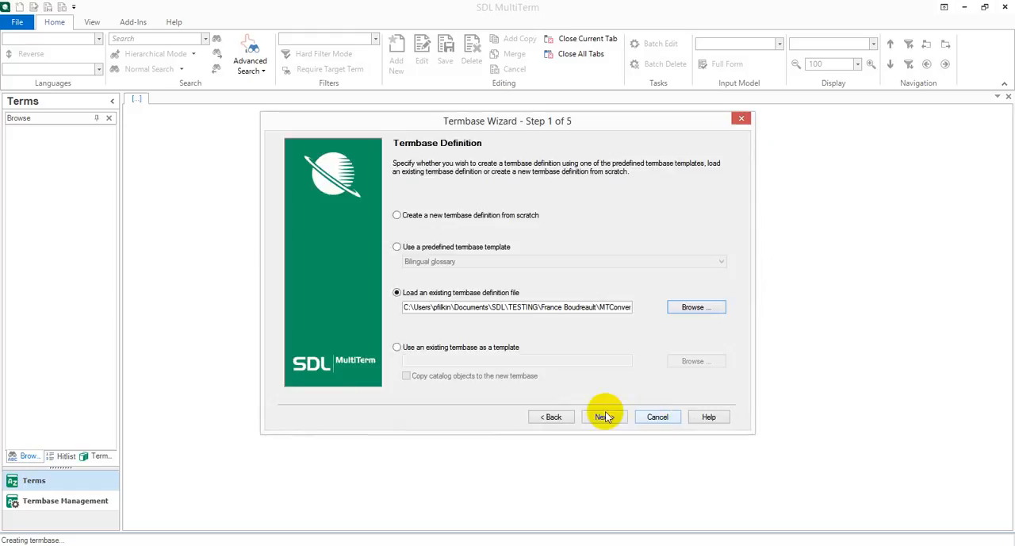
pyautogui.click(604, 417)
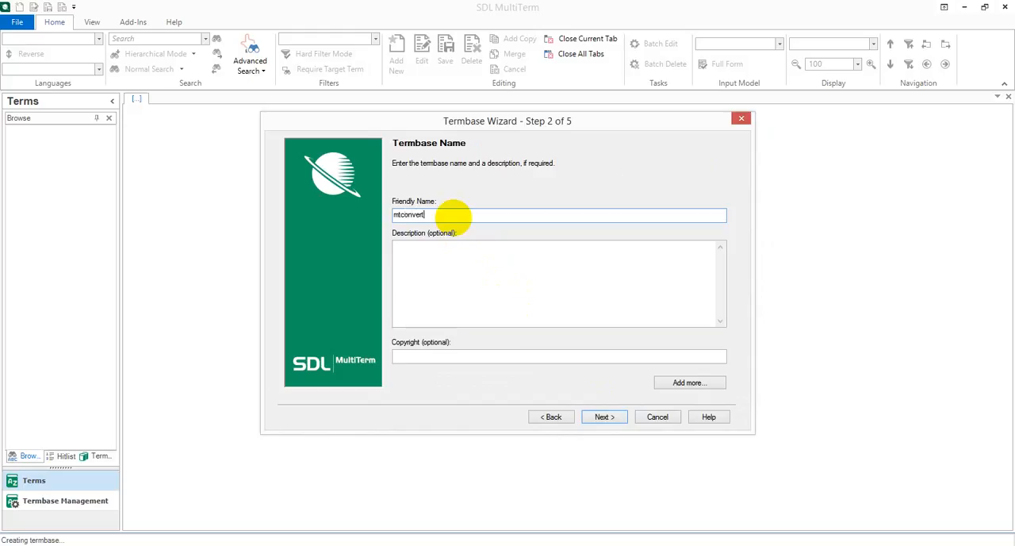
# Name the termbase mtconvert, accept the loaded language fields, descriptive field and entry structure, and finish creating it.
pyautogui.click(608, 418)
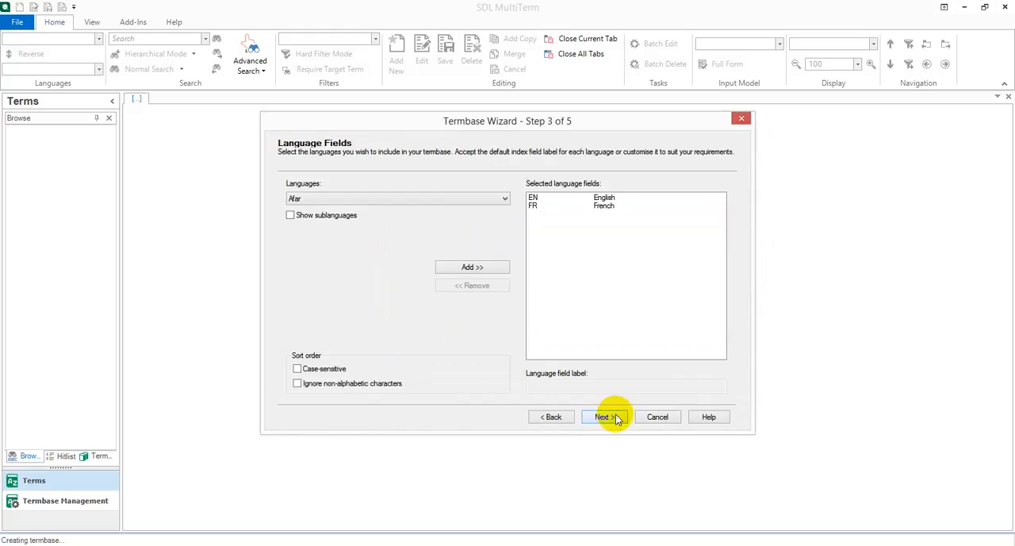
pyautogui.click(606, 418)
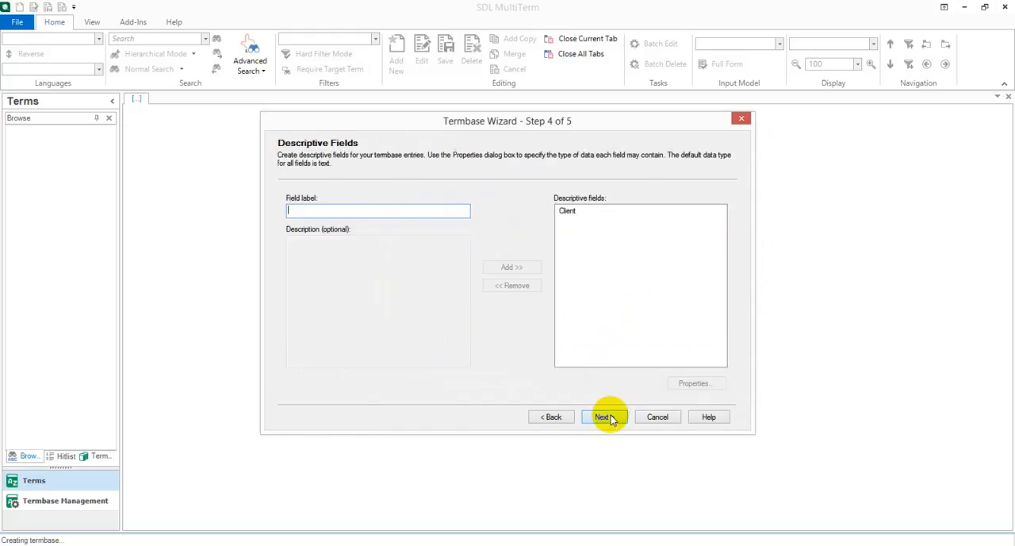
pyautogui.click(607, 418)
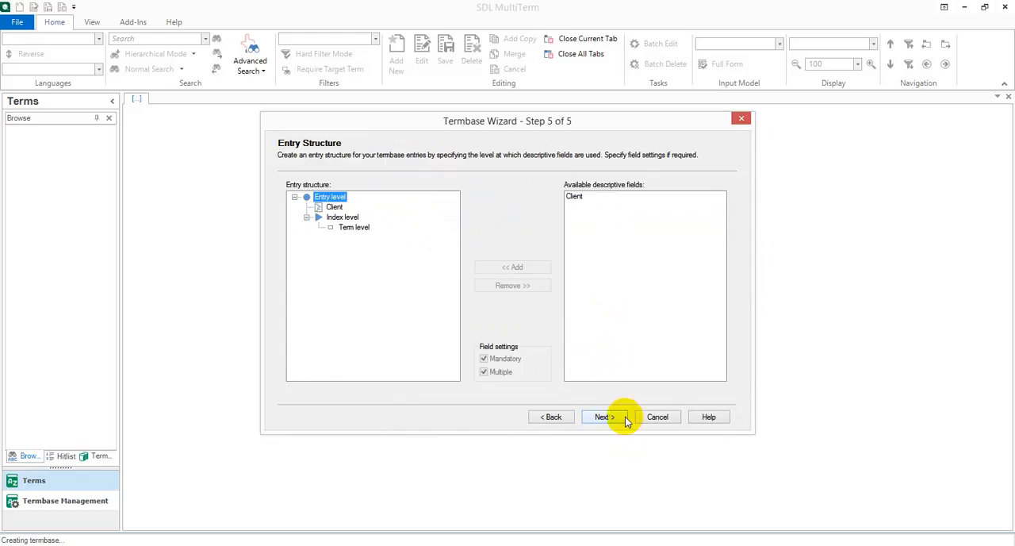
pyautogui.click(616, 419)
pyautogui.click(611, 418)
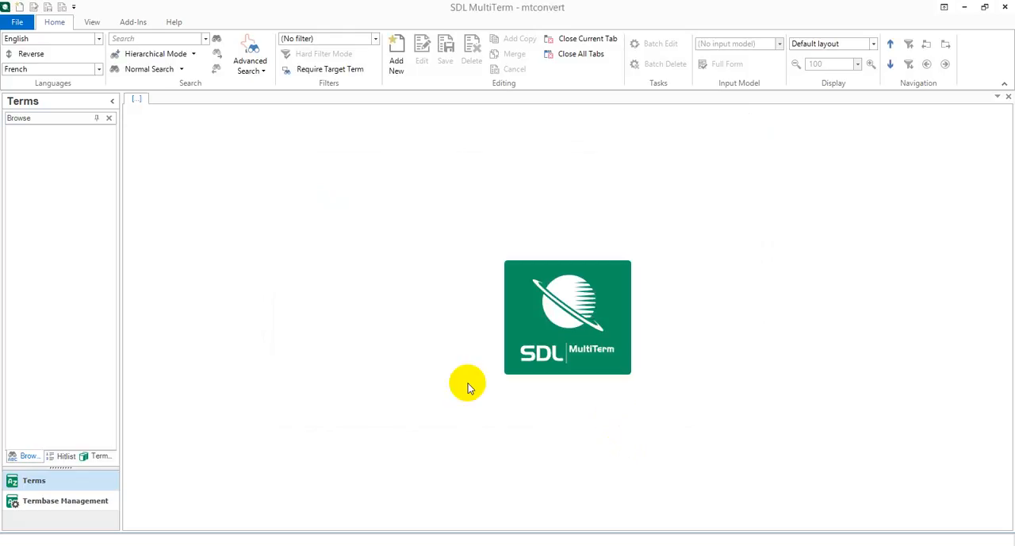
# Start an import into mtconvert with the default import definition, using termbase.mtf.xml as the import file.
pyautogui.click(101, 498)
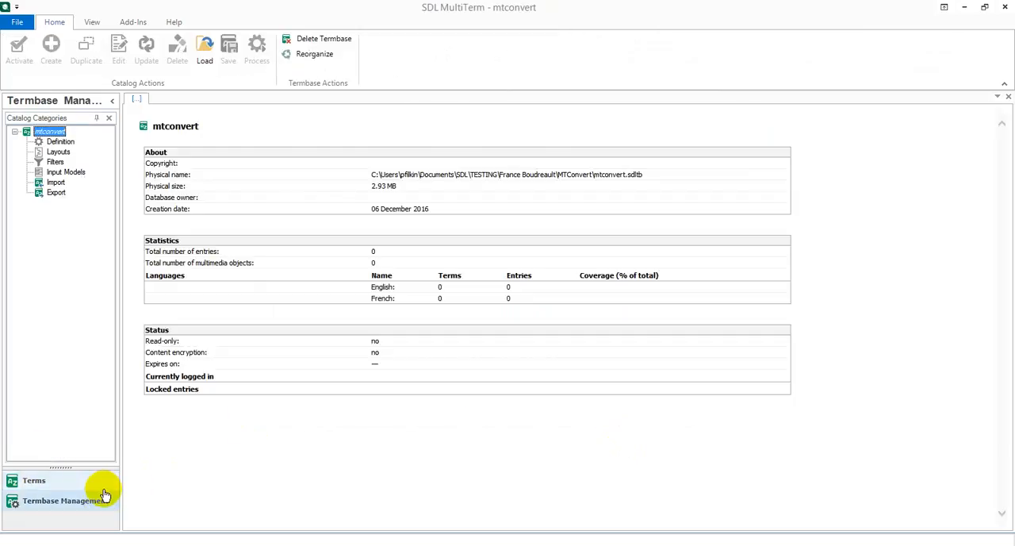
pyautogui.click(49, 183)
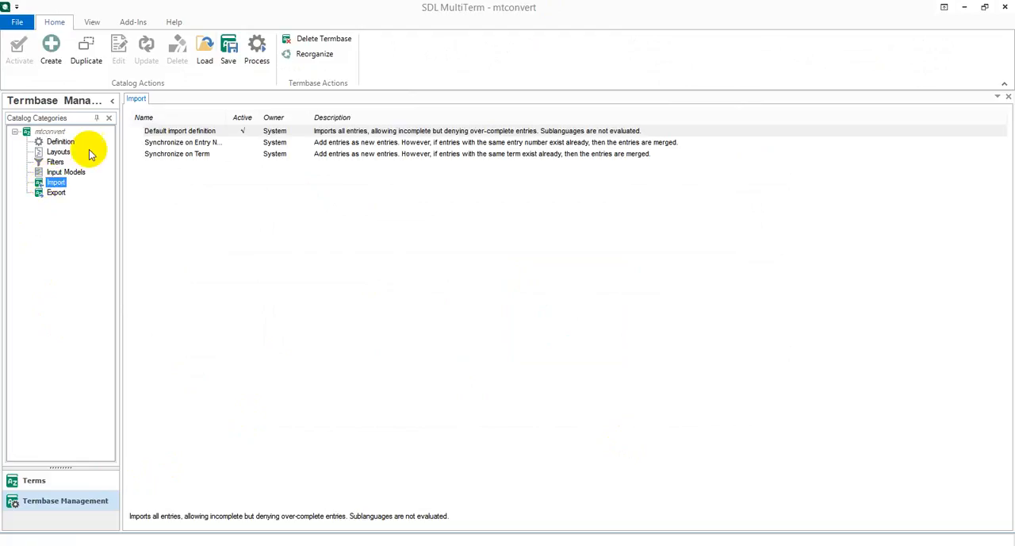
pyautogui.click(257, 47)
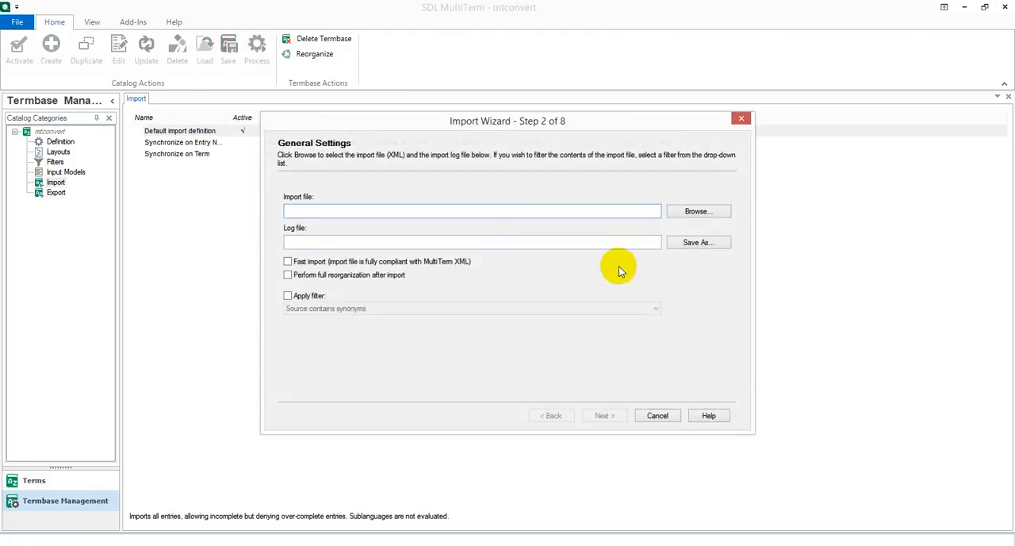
pyautogui.click(719, 214)
pyautogui.click(463, 224)
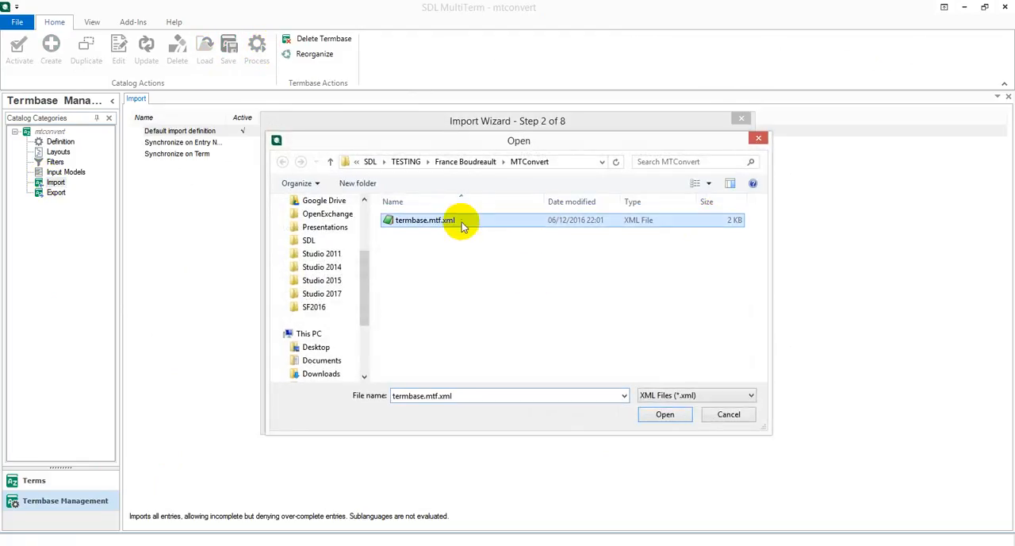
pyautogui.click(664, 414)
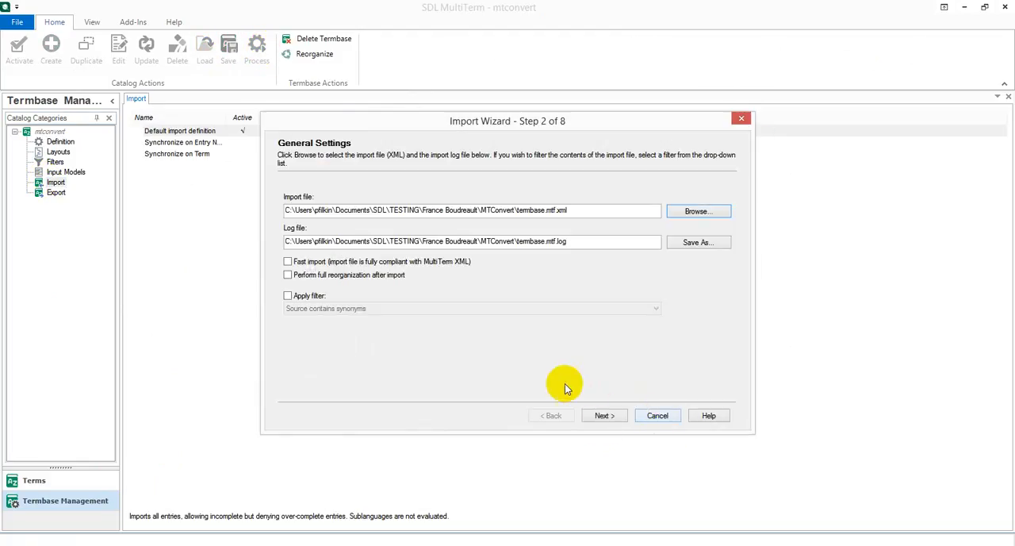
# Save the import's exclusion file as exclude in the MTConvert folder and run the import to completion.
pyautogui.click(613, 418)
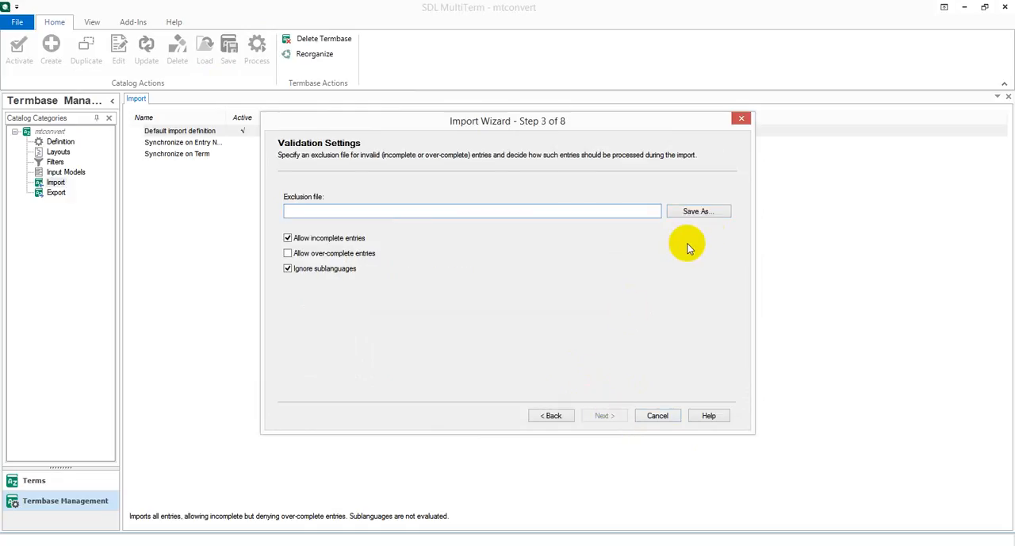
pyautogui.click(709, 211)
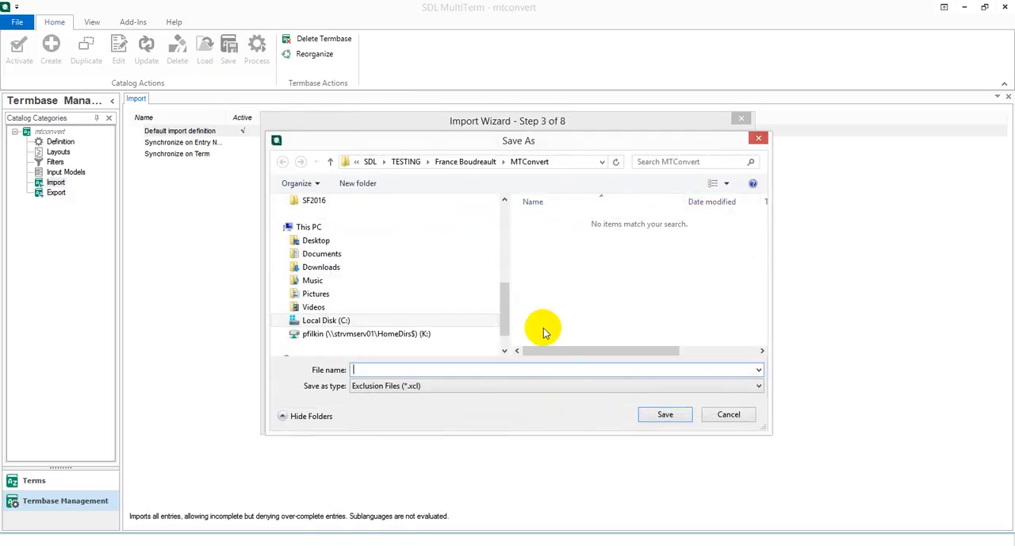
pyautogui.click(555, 369)
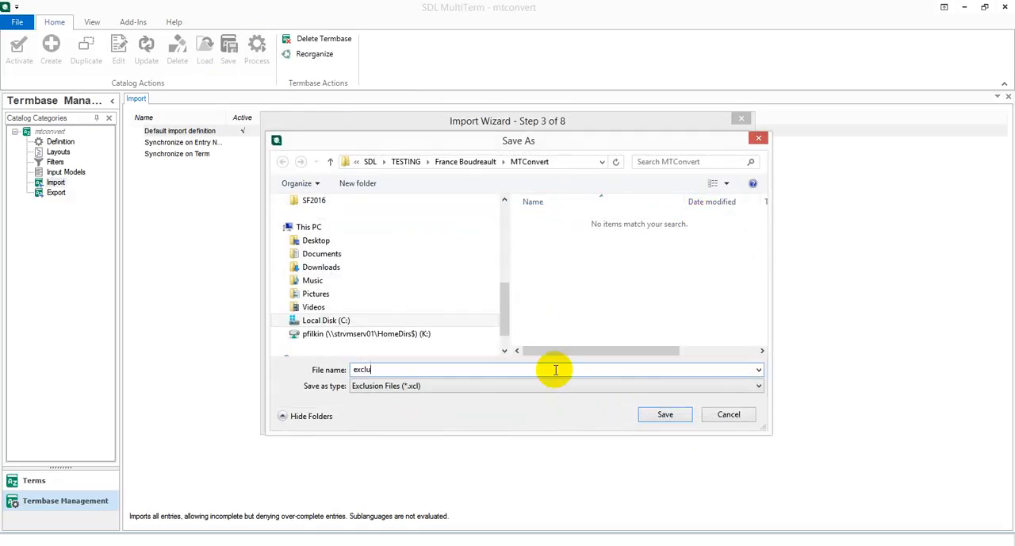
pyautogui.click(666, 414)
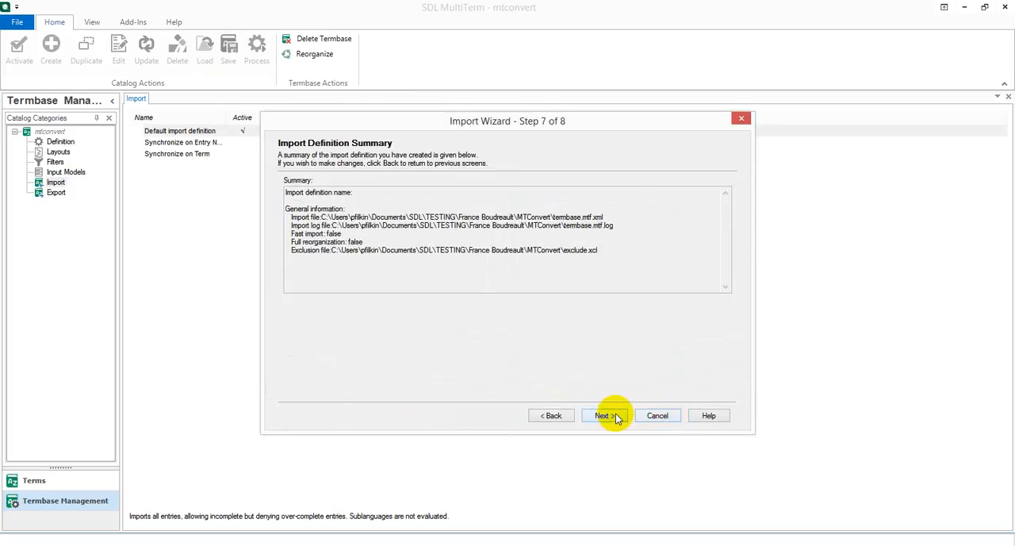
pyautogui.click(616, 415)
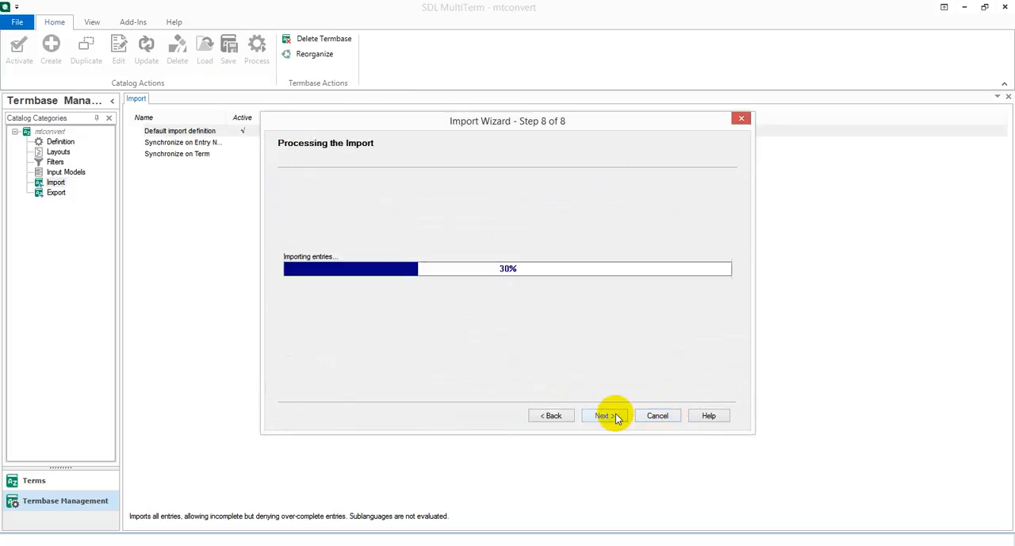
pyautogui.click(616, 415)
pyautogui.click(606, 415)
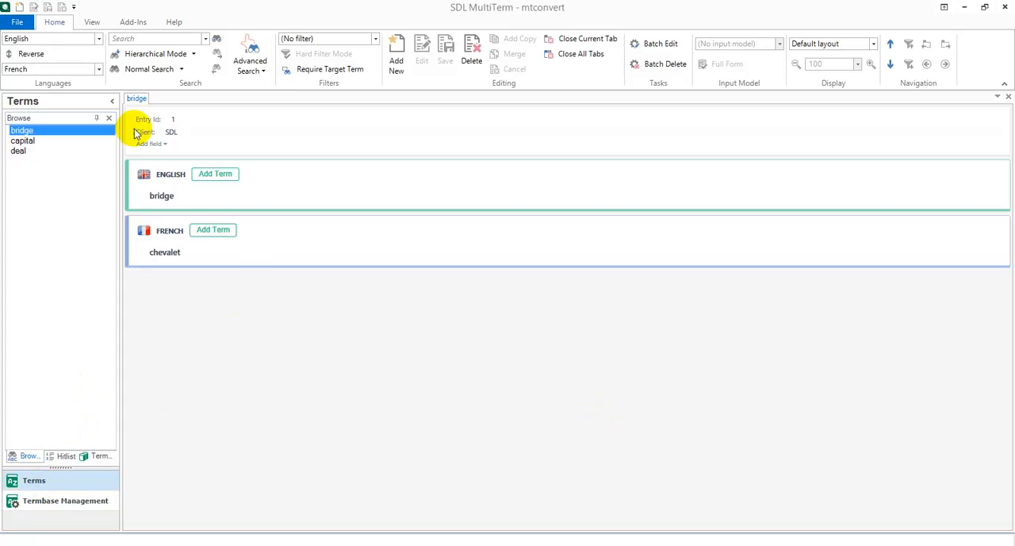
# Review the imported entries capital, deal and bridge in the termbase.
pyautogui.click(22, 141)
pyautogui.click(21, 152)
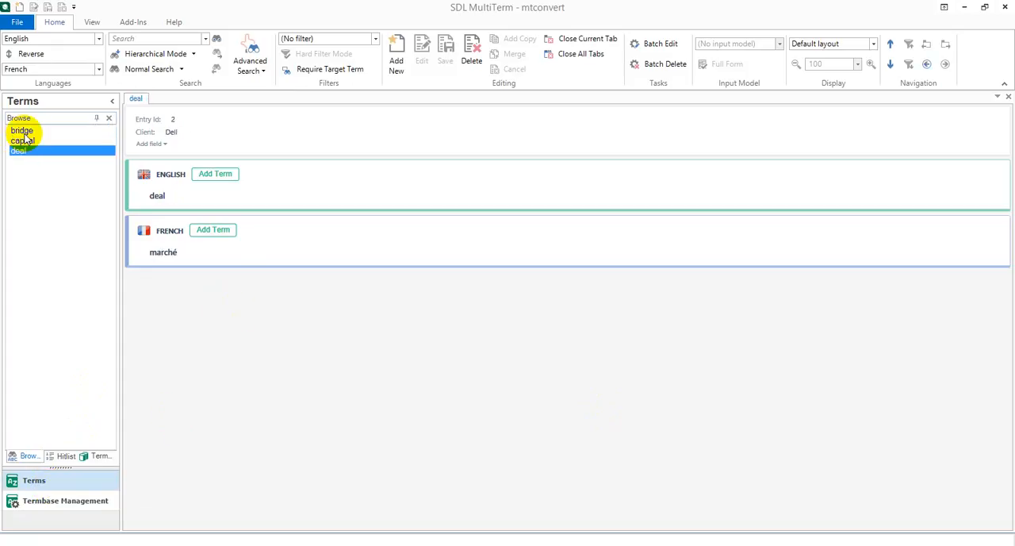
pyautogui.click(23, 131)
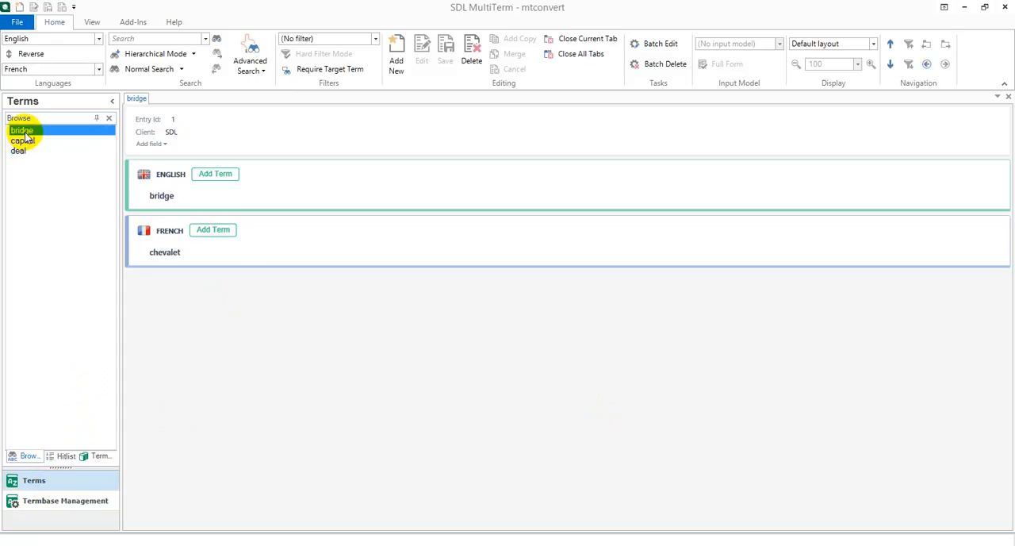
# View the capital and deal entries in Flags layout, and restore the Default layout.
pyautogui.click(872, 44)
pyautogui.click(842, 71)
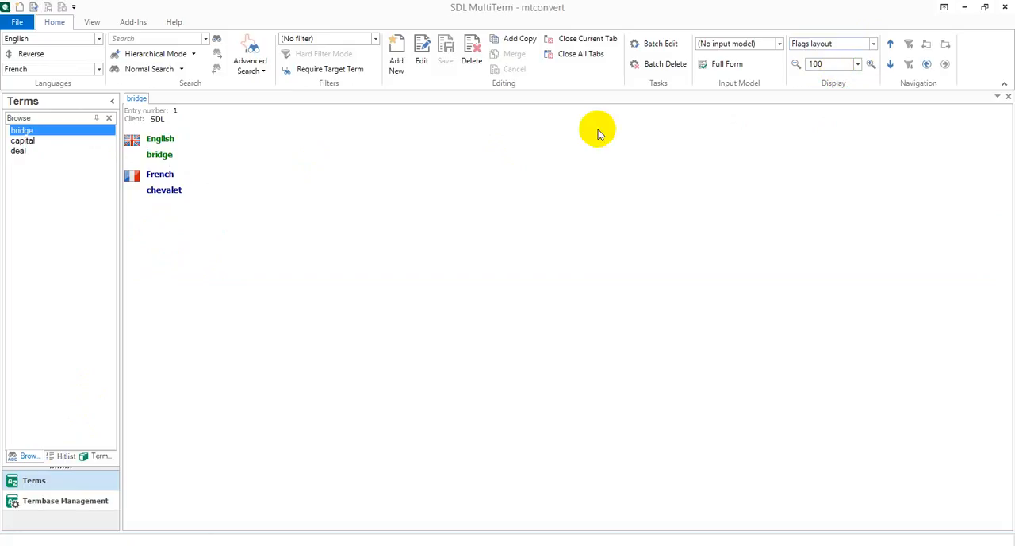
pyautogui.click(29, 142)
pyautogui.click(28, 153)
pyautogui.click(24, 141)
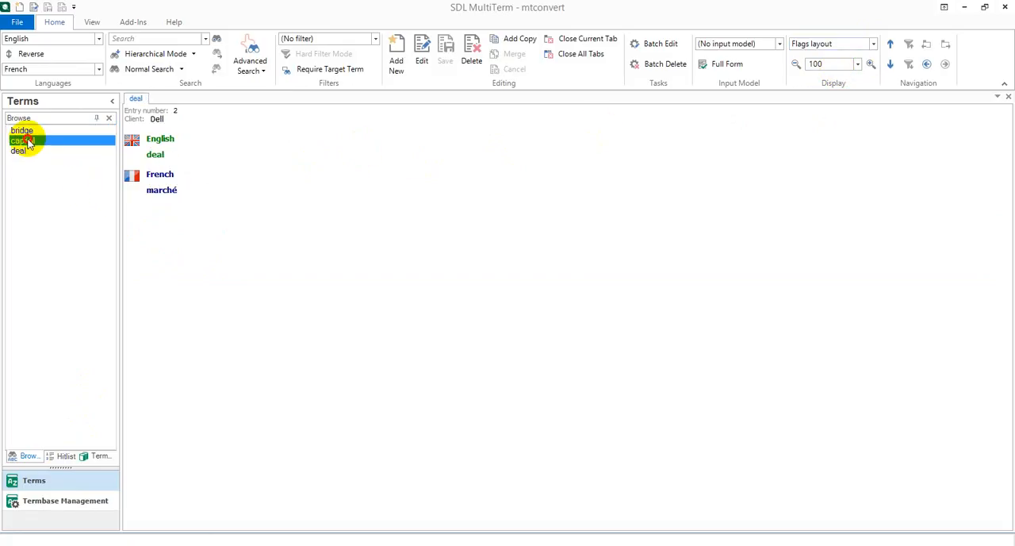
pyautogui.click(873, 44)
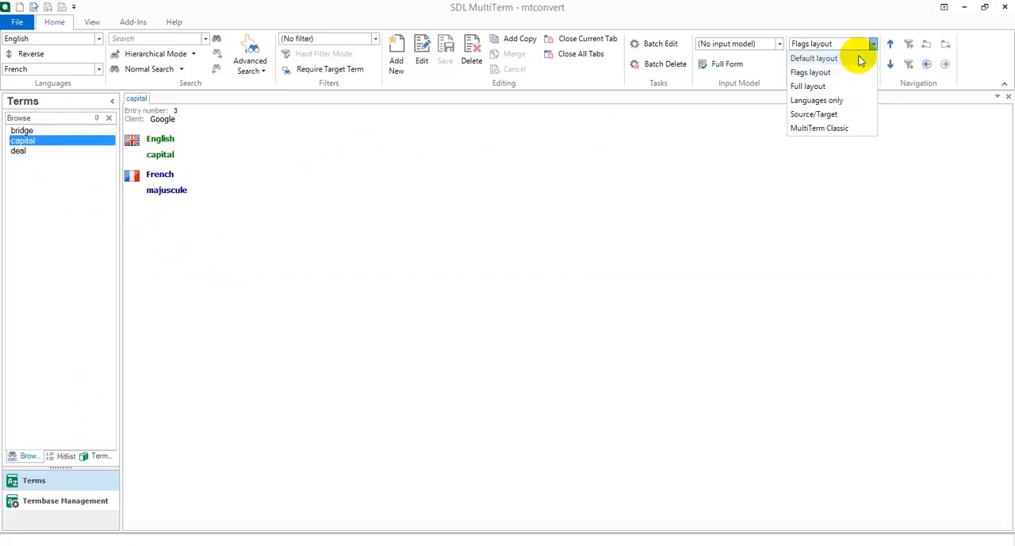
pyautogui.click(857, 59)
# Close MultiTerm and show the GC folder in both file panes of Total Commander.
pyautogui.click(1005, 8)
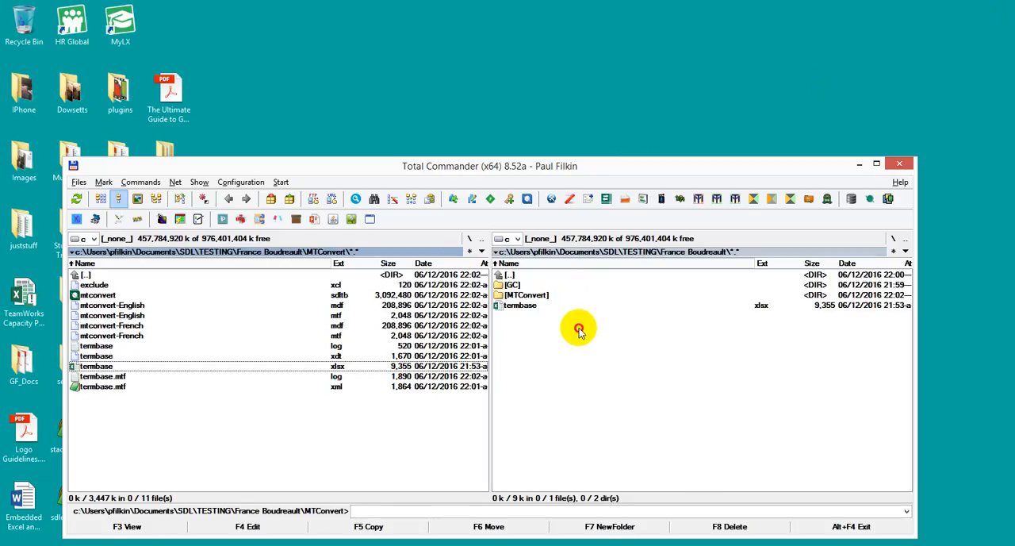
pyautogui.click(641, 326)
pyautogui.doubleClick(522, 286)
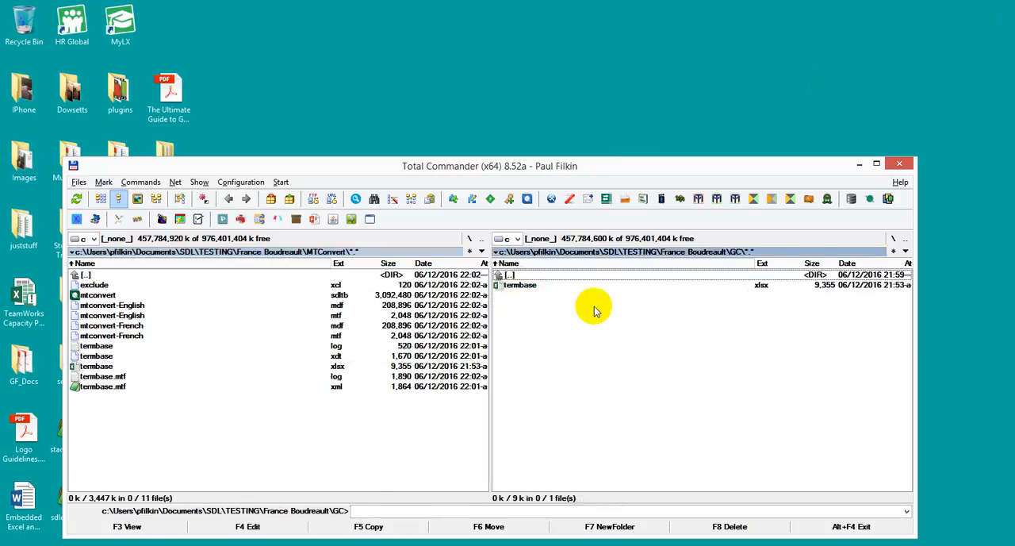
pyautogui.hotkey('ctrl', 'Left')
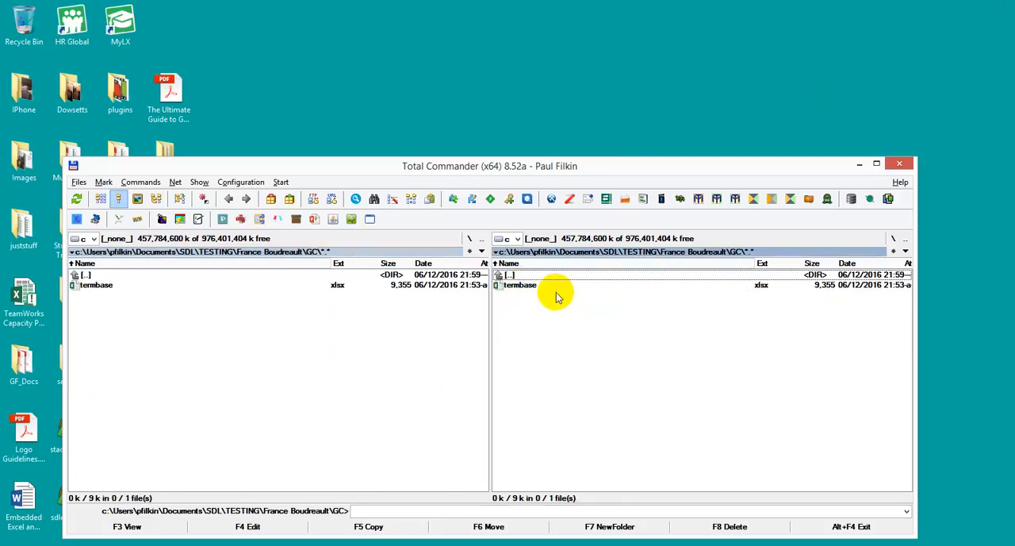
# Launch Glossary Converter and accept MultiTerm Termbase as the output format in its settings.
pyautogui.click(599, 204)
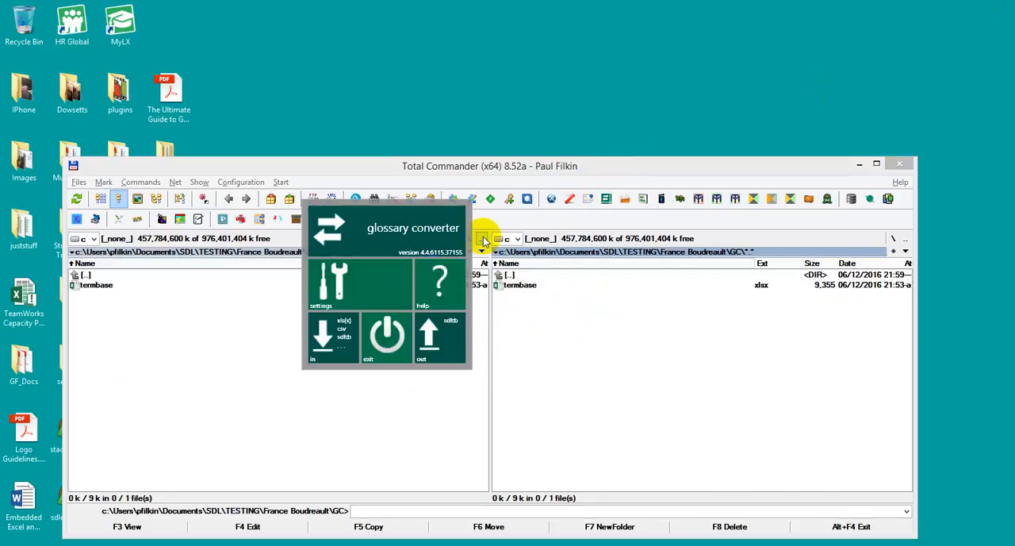
pyautogui.moveTo(609, 179); pyautogui.dragTo(669, 177)
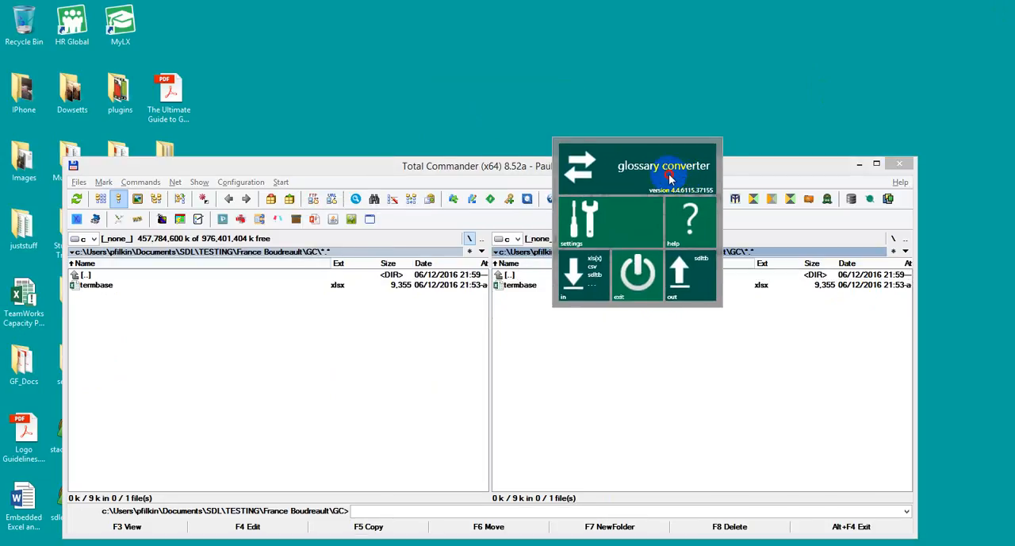
pyautogui.click(649, 227)
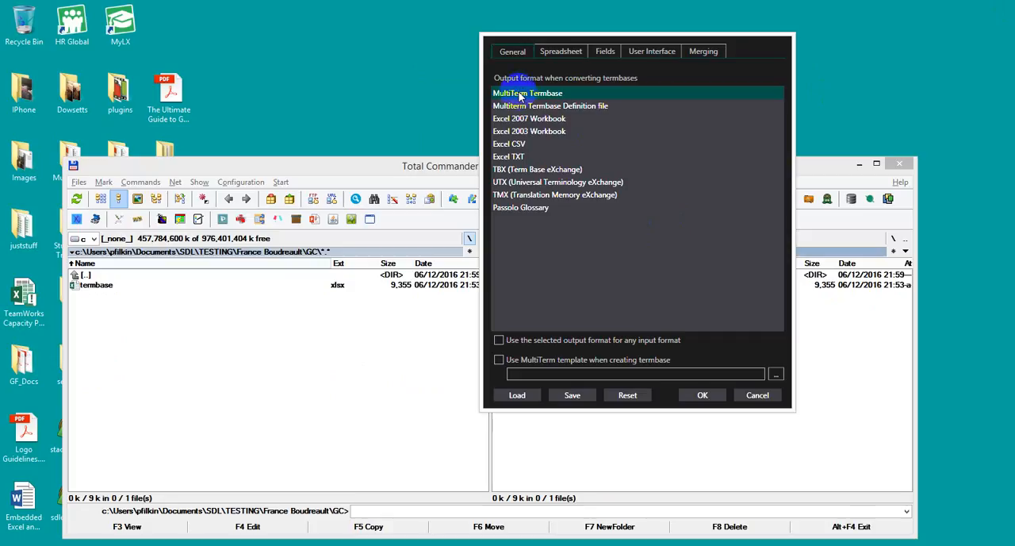
pyautogui.click(704, 397)
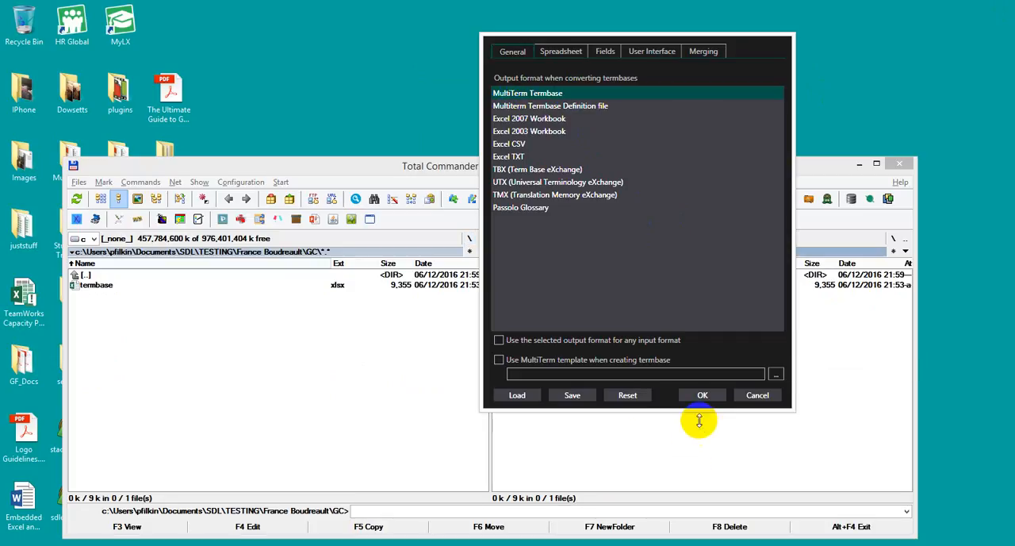
# Convert termbase.xlsx with Glossary Converter, keeping Client as a text Entry Field and English and French as languages, and exit the converter.
pyautogui.click(99, 284)
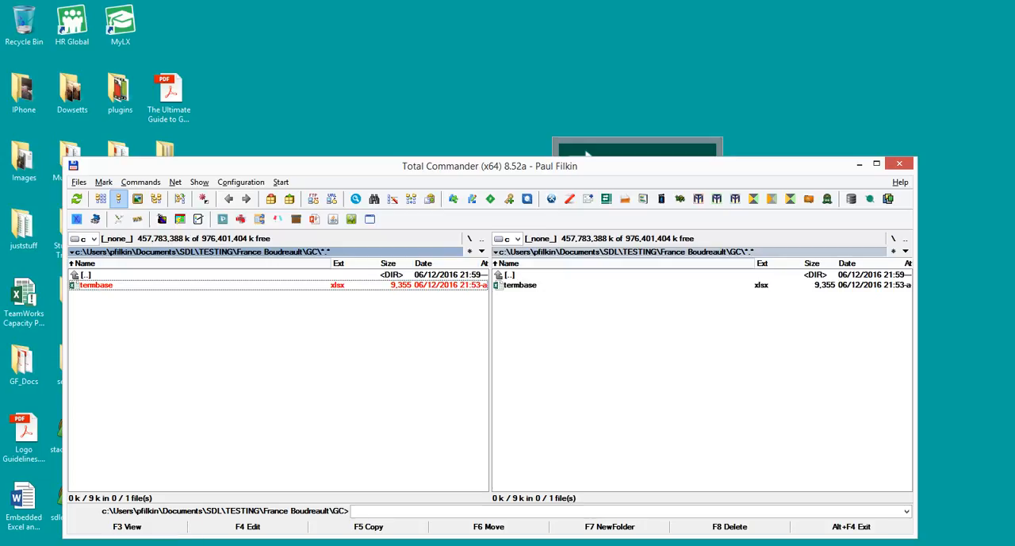
pyautogui.moveTo(100, 284); pyautogui.dragTo(599, 223)
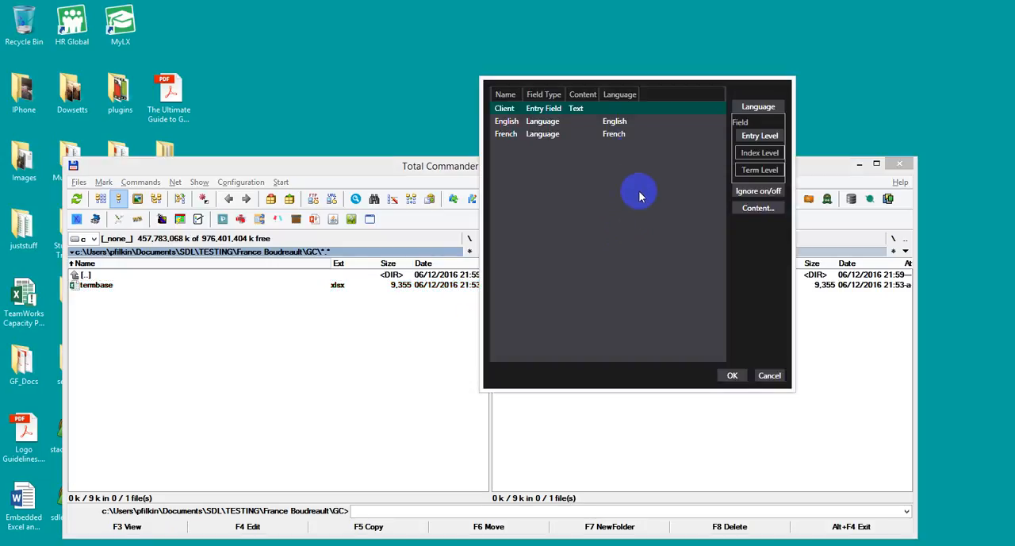
pyautogui.doubleClick(551, 111)
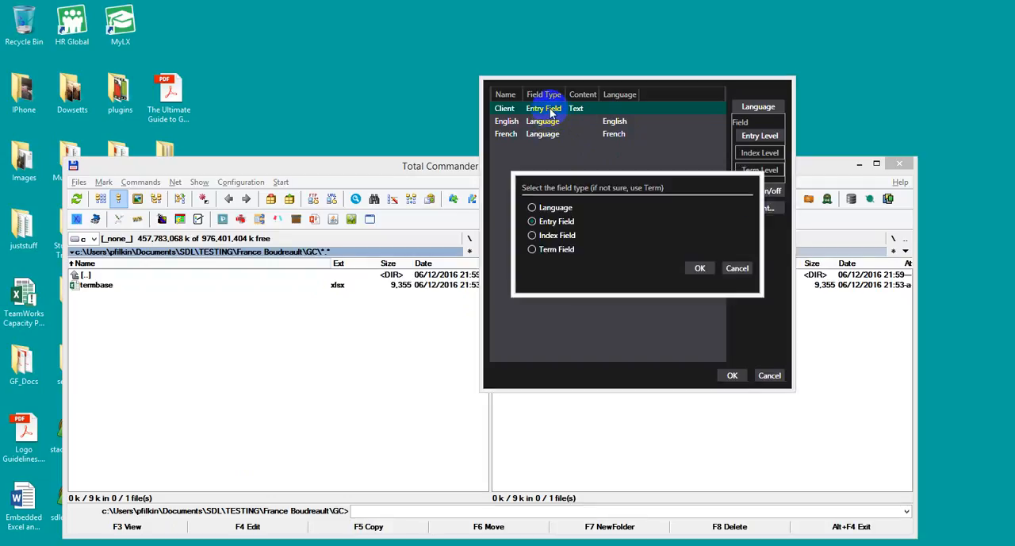
pyautogui.click(738, 269)
pyautogui.doubleClick(578, 108)
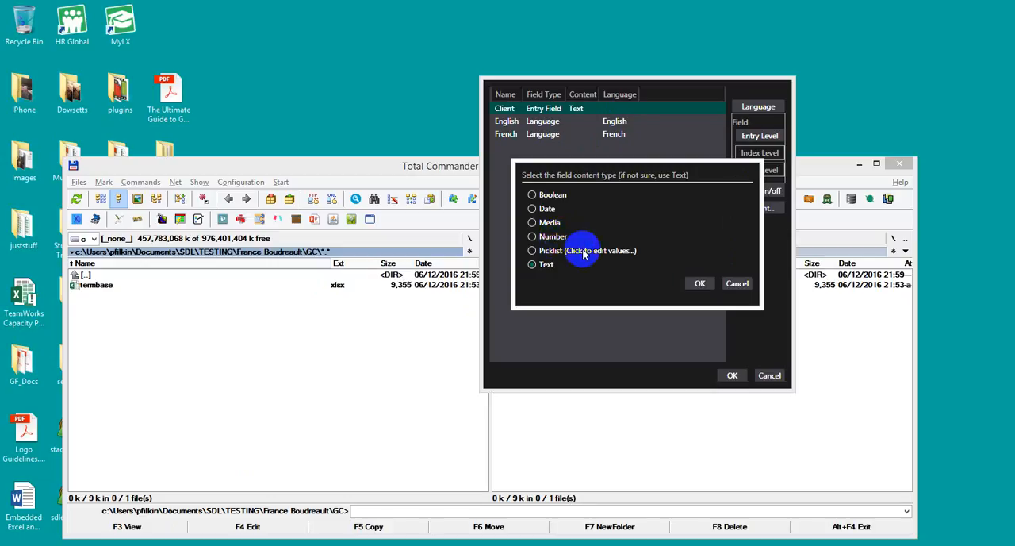
pyautogui.click(700, 283)
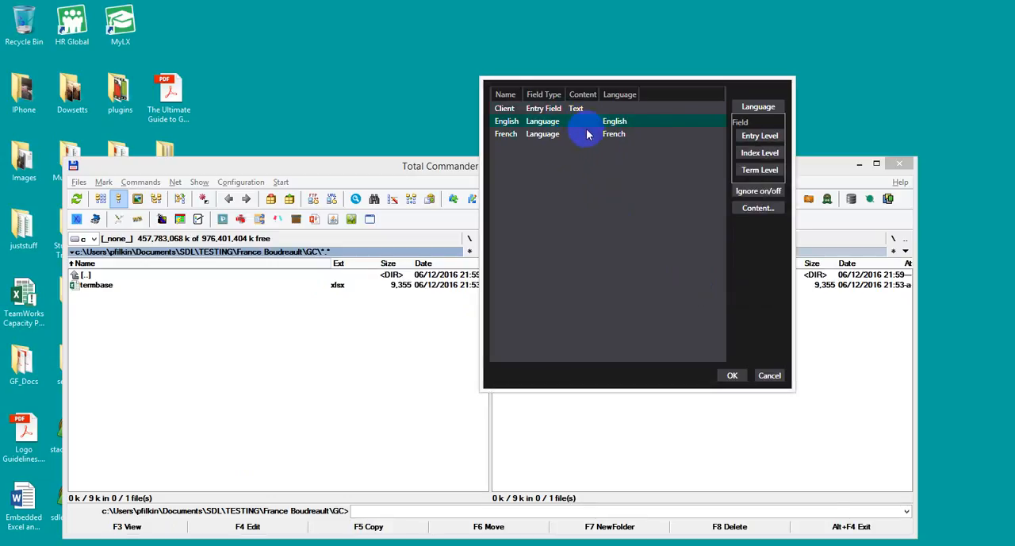
pyautogui.click(736, 375)
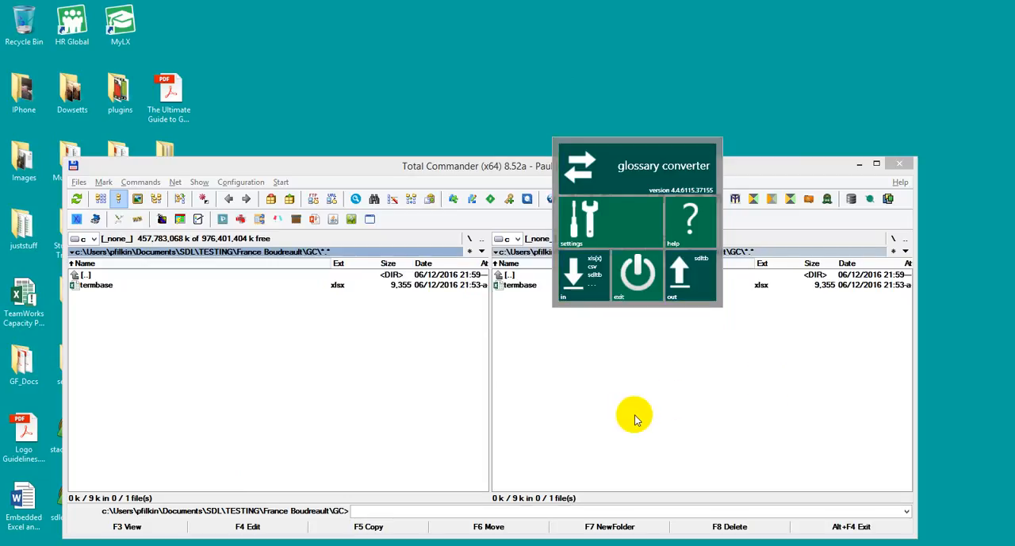
pyautogui.click(638, 273)
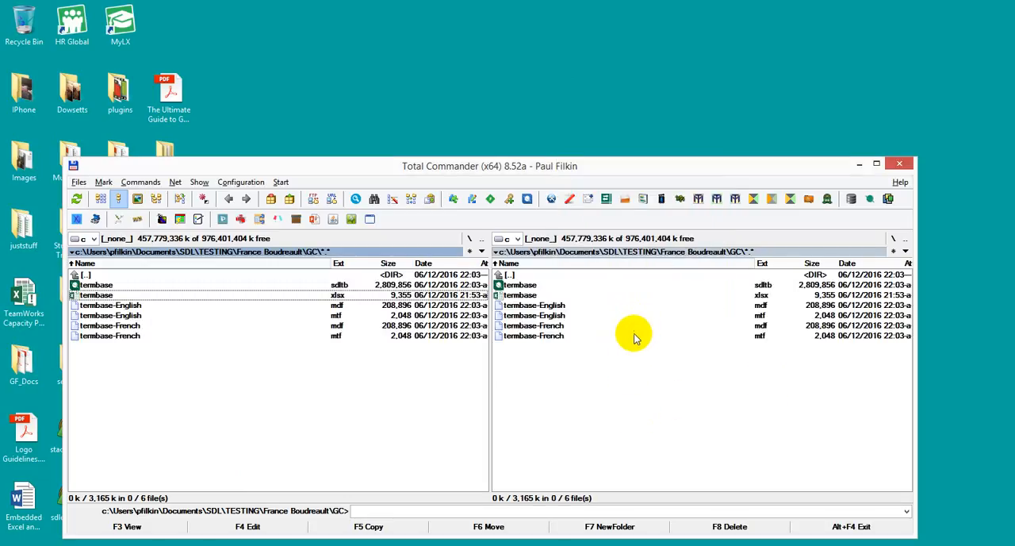
# Open the converted termbase.sdltb in MultiTerm to review the capital, deal and bridge entries, and close MultiTerm.
pyautogui.doubleClick(96, 286)
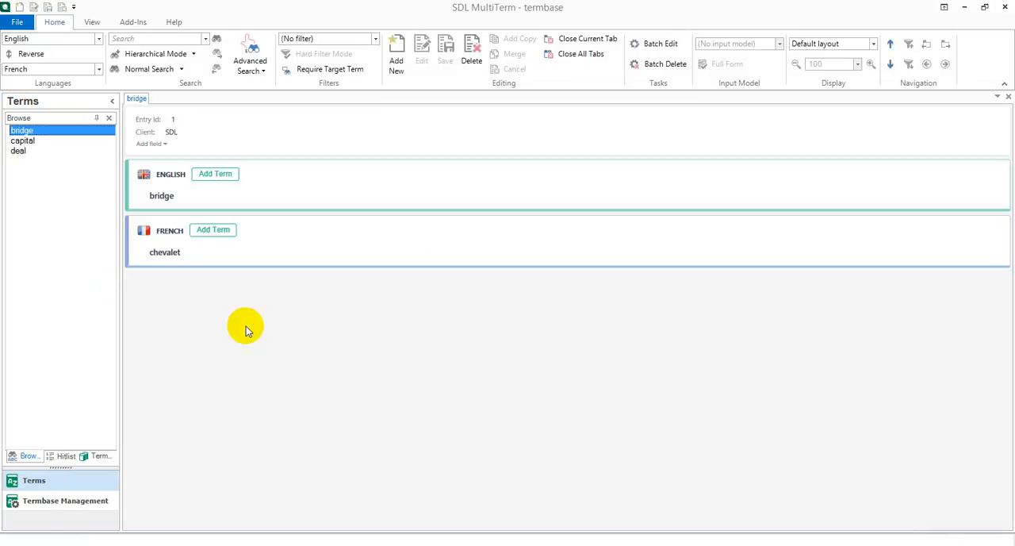
pyautogui.click(24, 141)
pyautogui.click(20, 154)
pyautogui.click(19, 131)
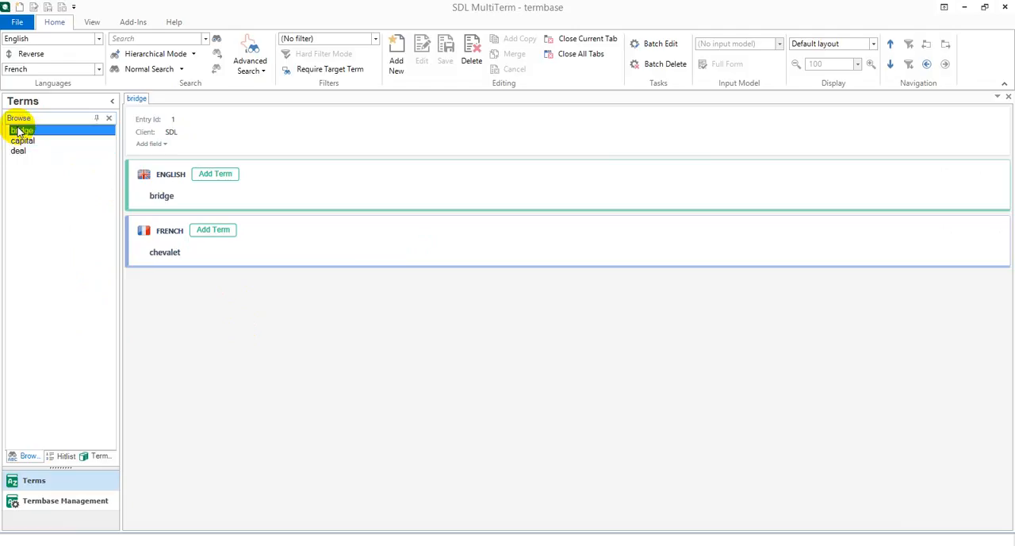
pyautogui.click(1005, 6)
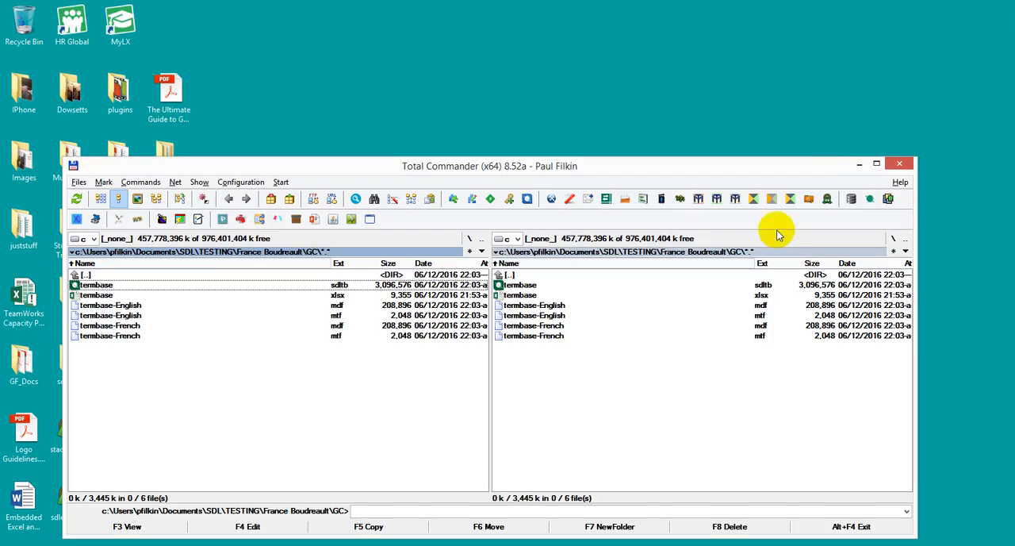